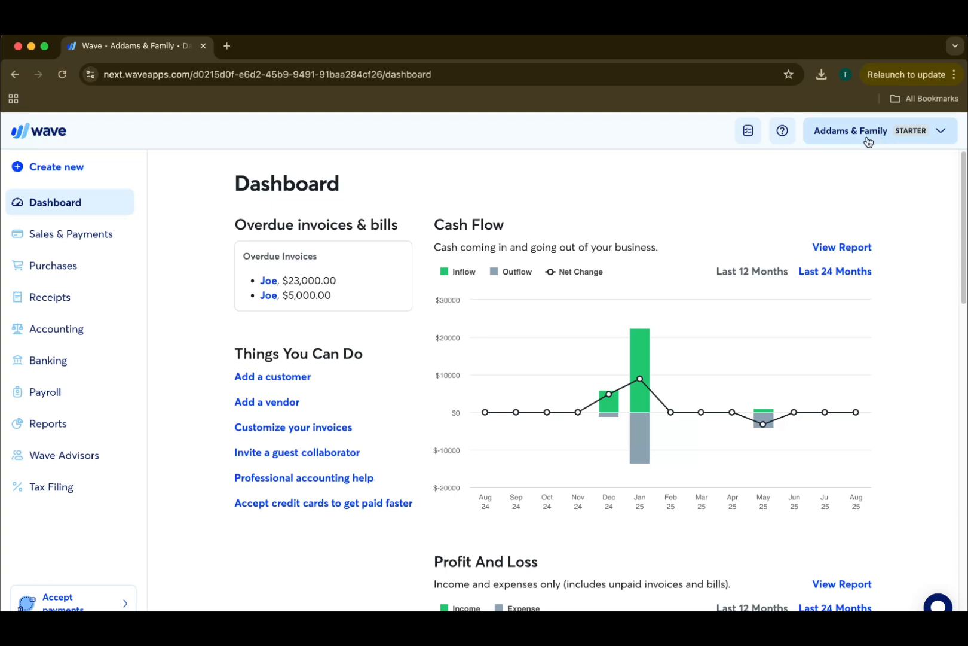
Open the accounting transactions list and look through it down to the oldest December 2024 entries
left_click(96, 331)
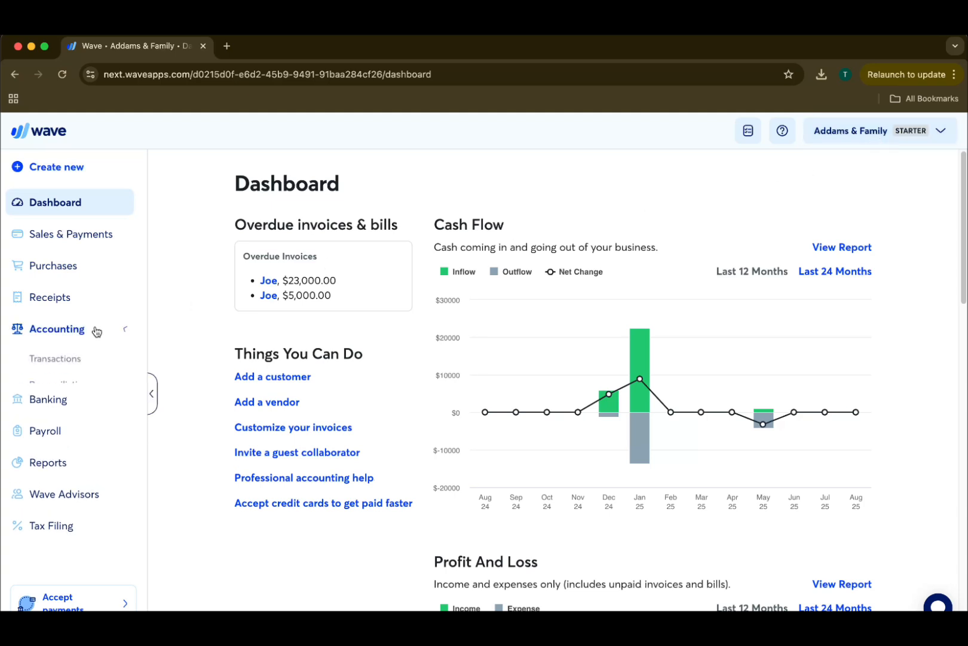
left_click(72, 357)
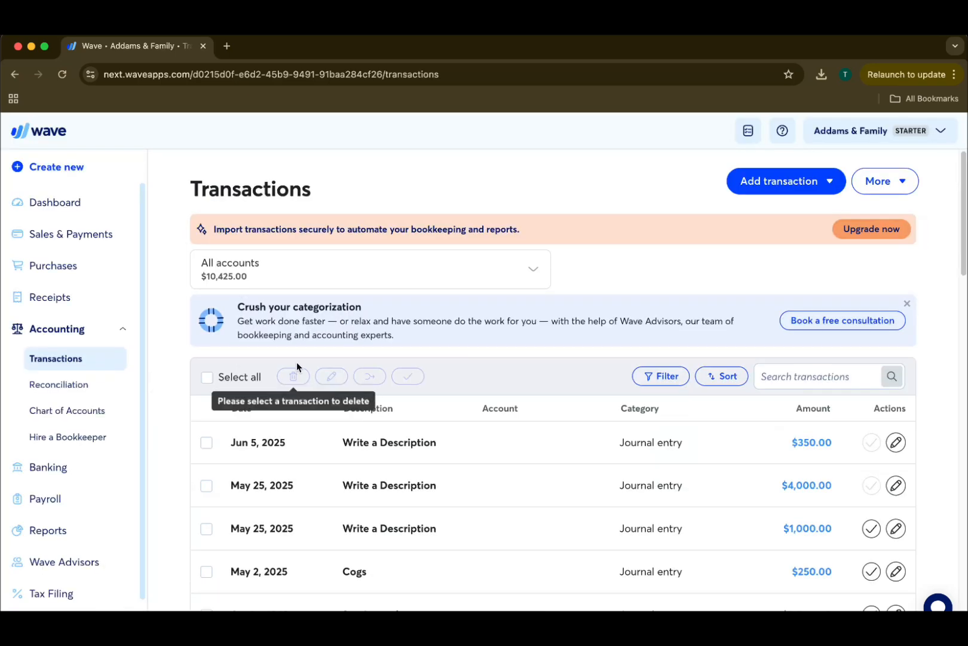
scroll(185, 366, "down", 8)
scroll(179, 362, "down", 5)
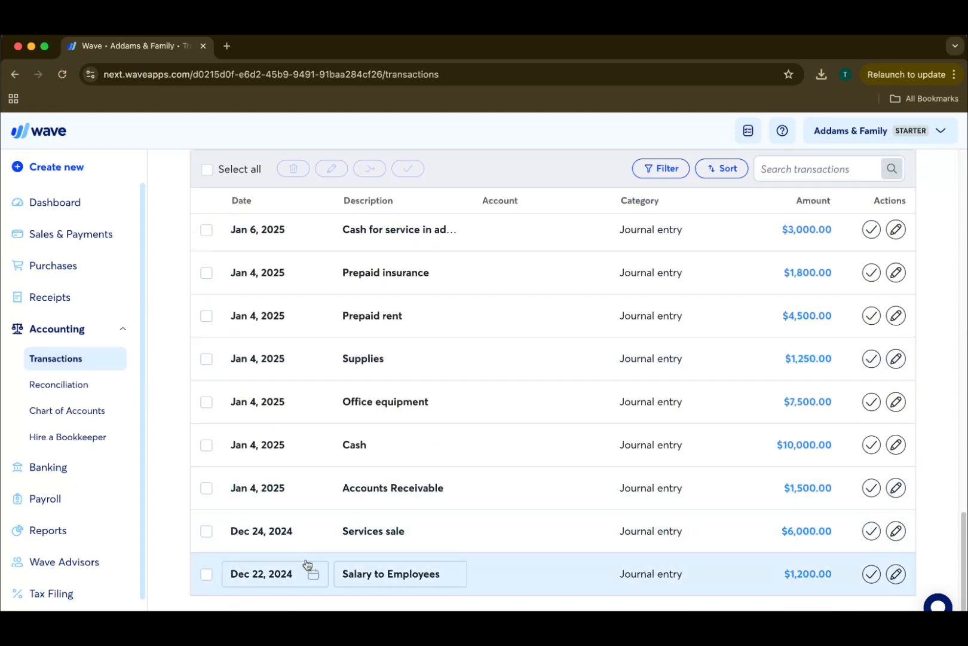
Run the Profit & Loss report with the start date set to 2024-12-01 and highlight the net profit figure
left_click(86, 539)
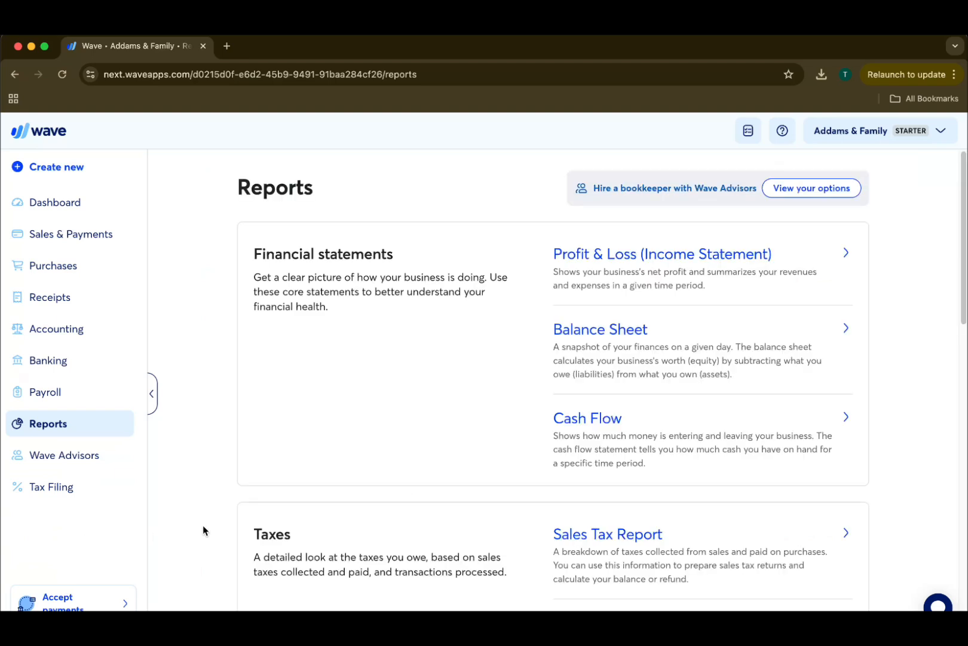
left_click(646, 261)
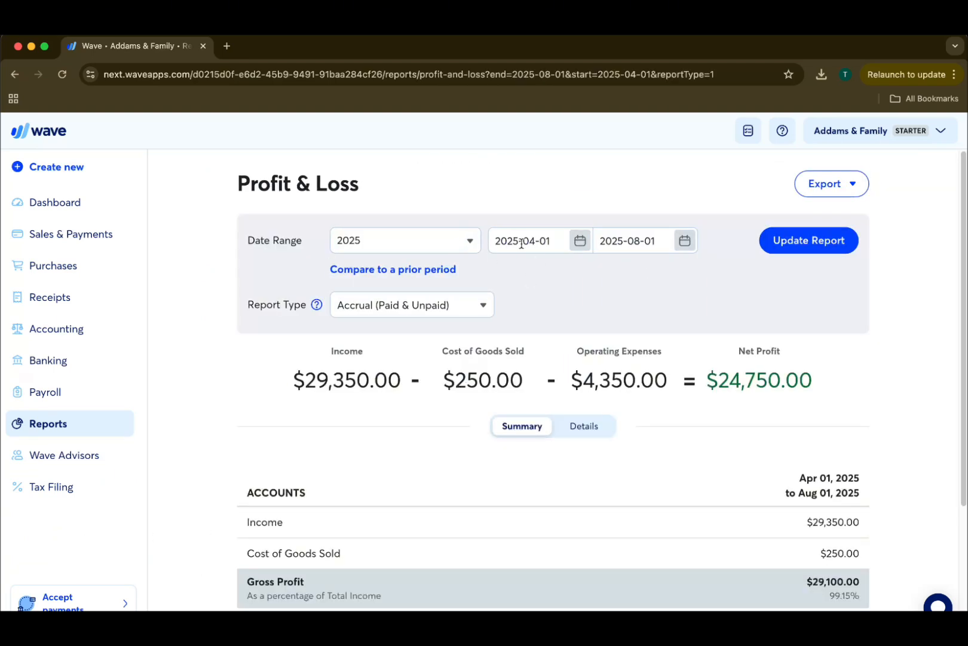
left_click(579, 241)
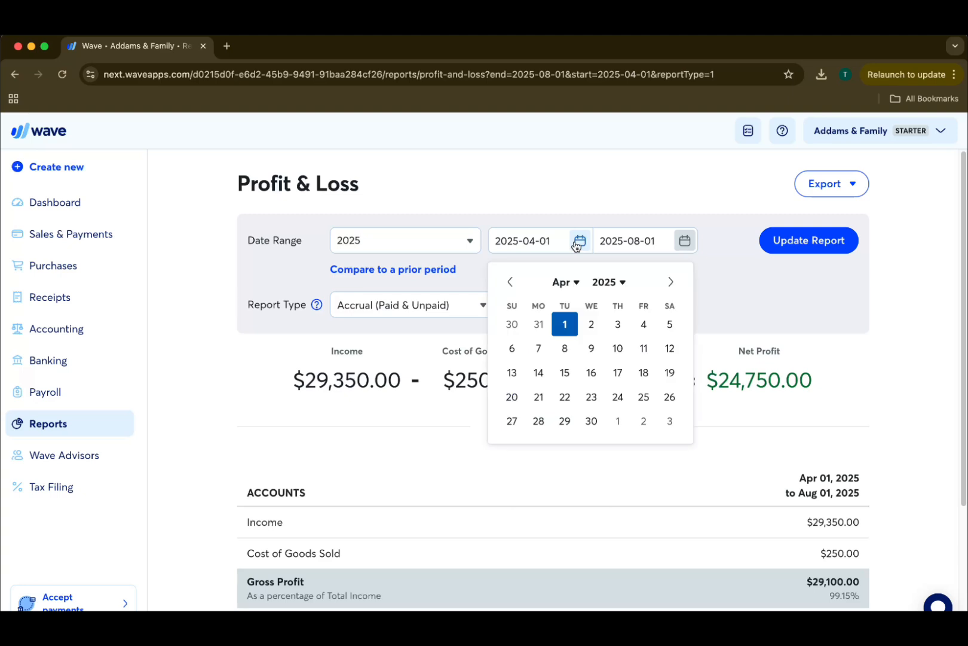
left_click(512, 282)
left_click(513, 281)
double_click(512, 281)
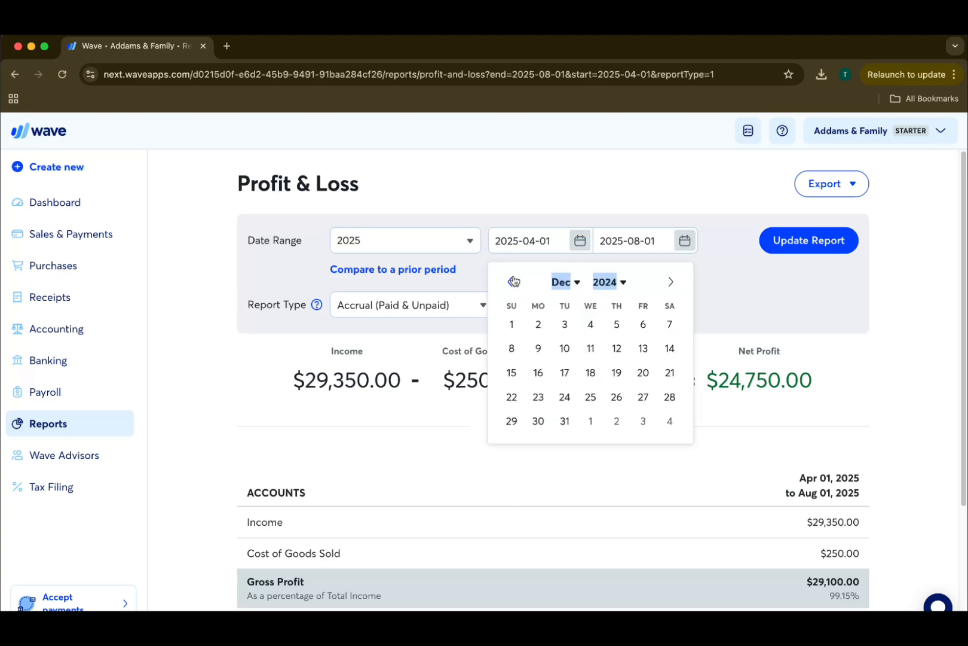
left_click(512, 325)
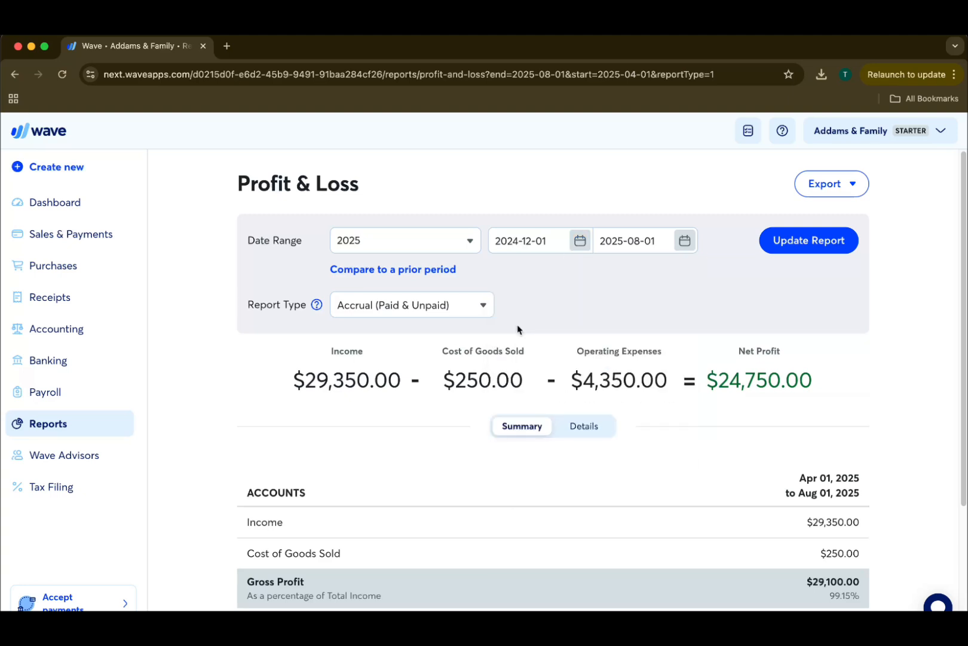
left_click(809, 241)
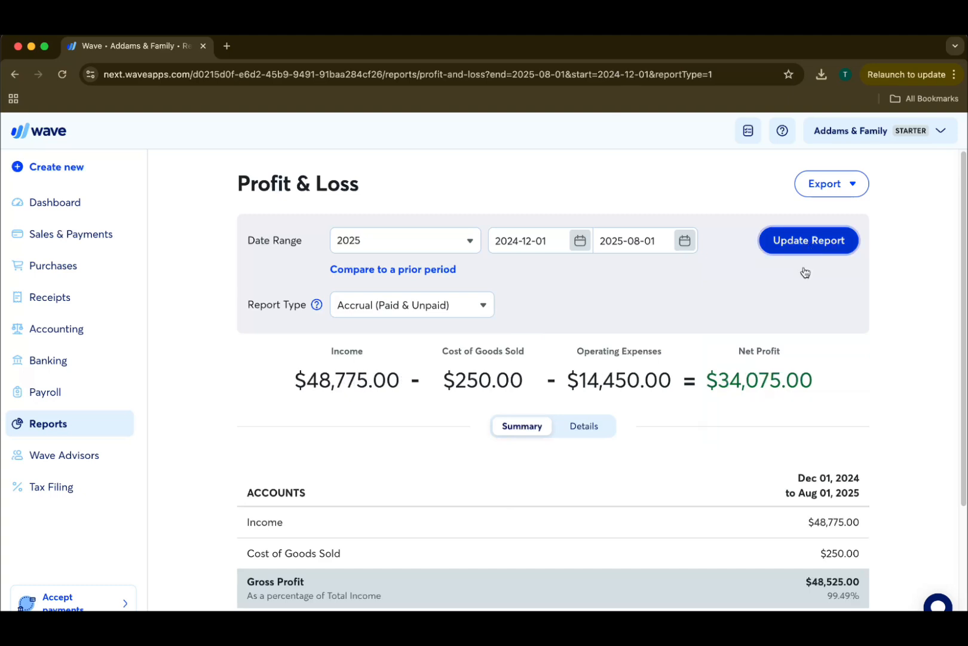
left_click_drag(711, 379, 804, 365)
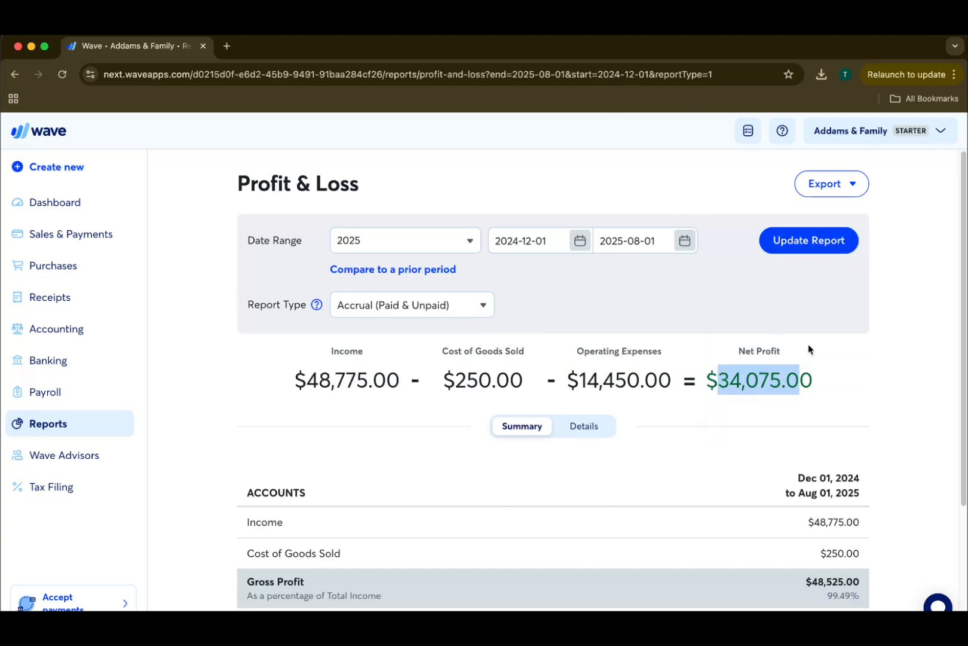
left_click(809, 241)
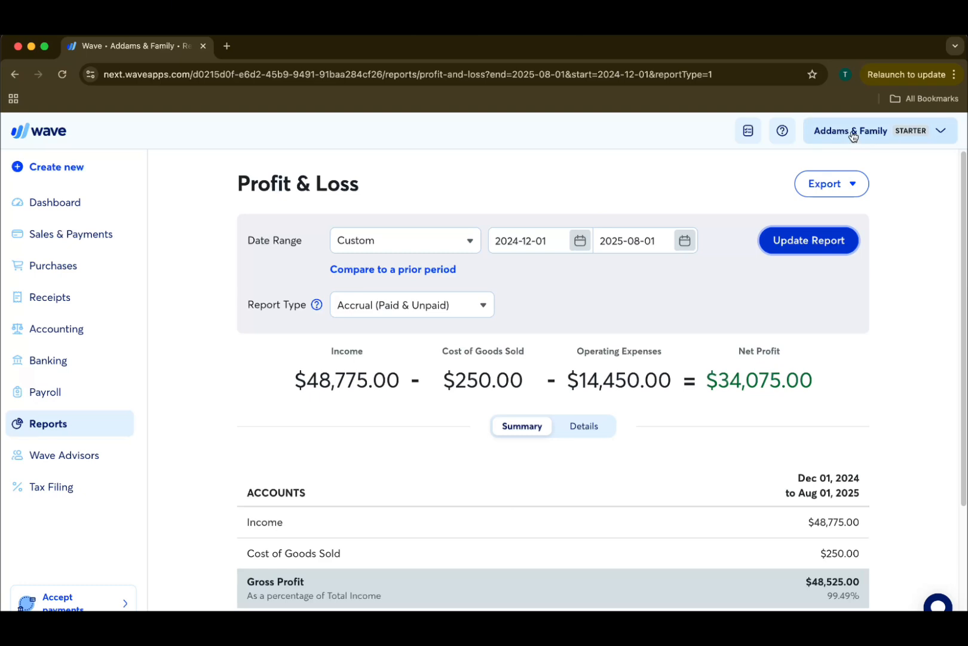
Duplicate the report's browser tab and open the data export page from the business settings there
right_click(174, 46)
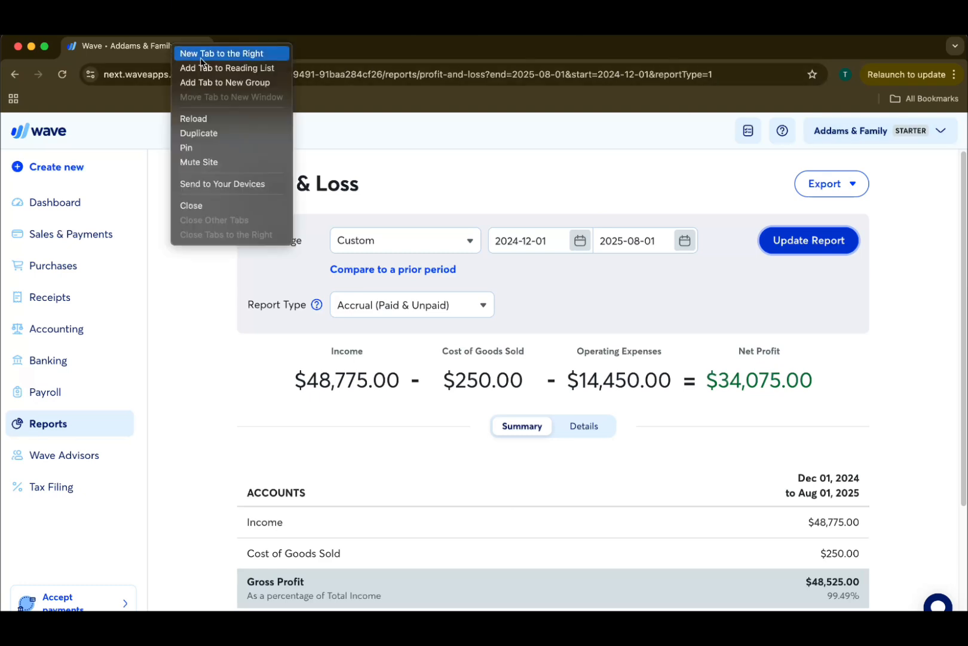
left_click(215, 133)
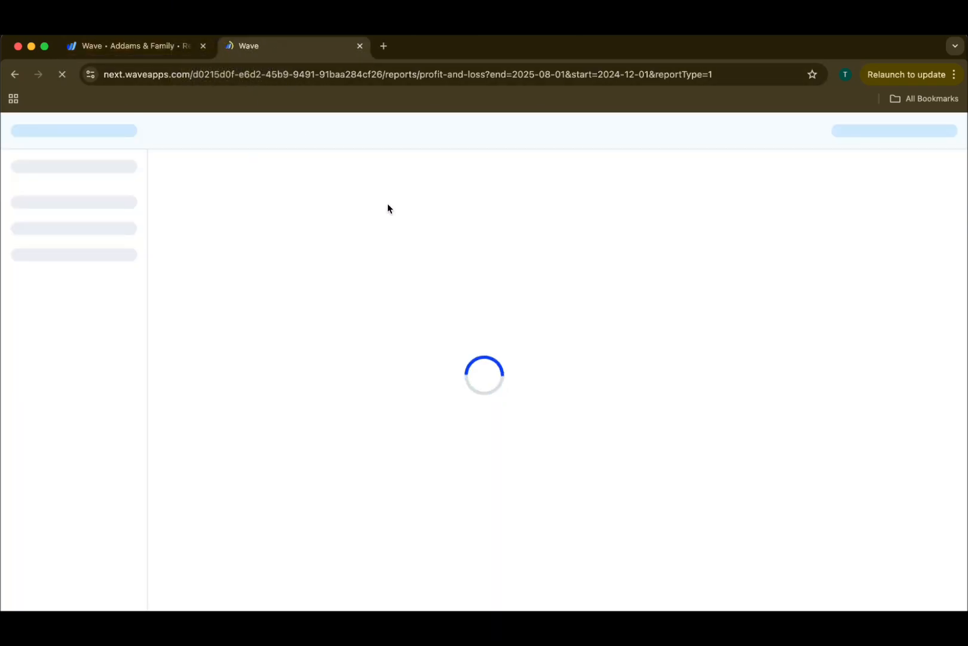
left_click(906, 138)
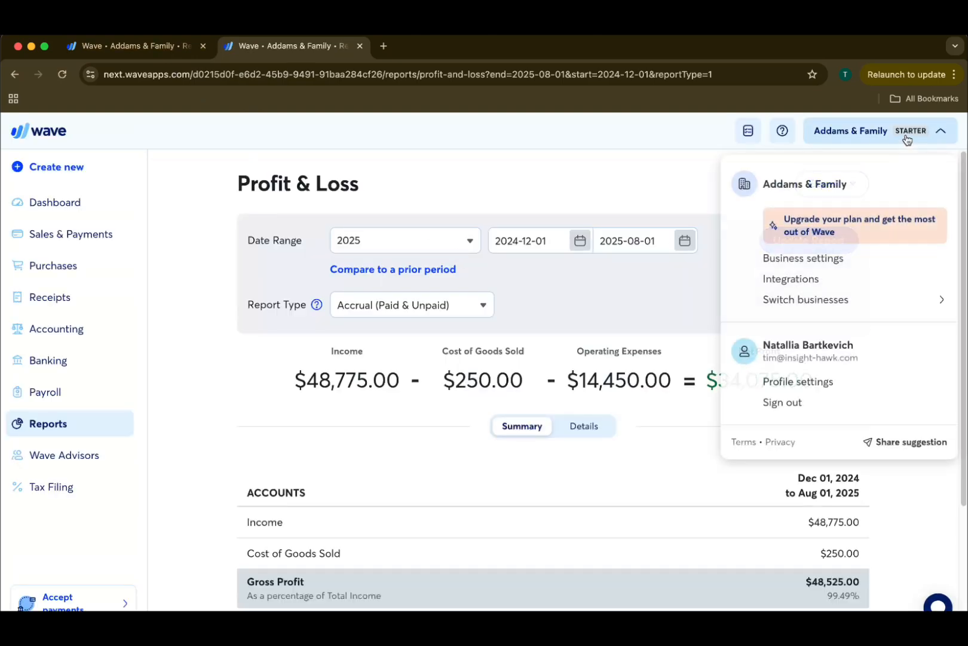
left_click(802, 264)
scroll(248, 404, "down", 5)
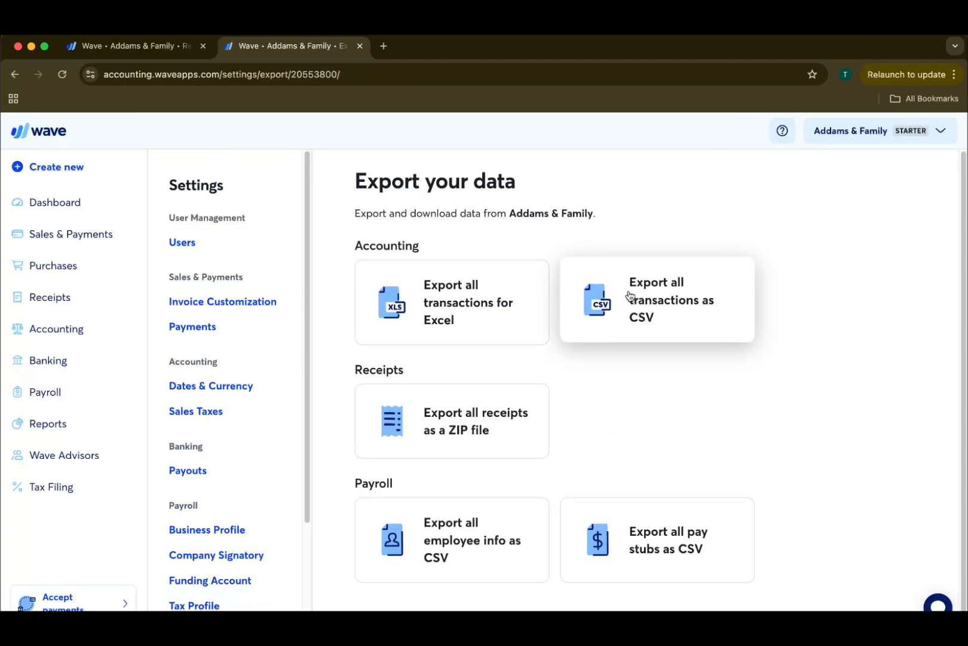
Request the export of all accounting transactions as CSV and close the duplicated browser tab
left_click(672, 299)
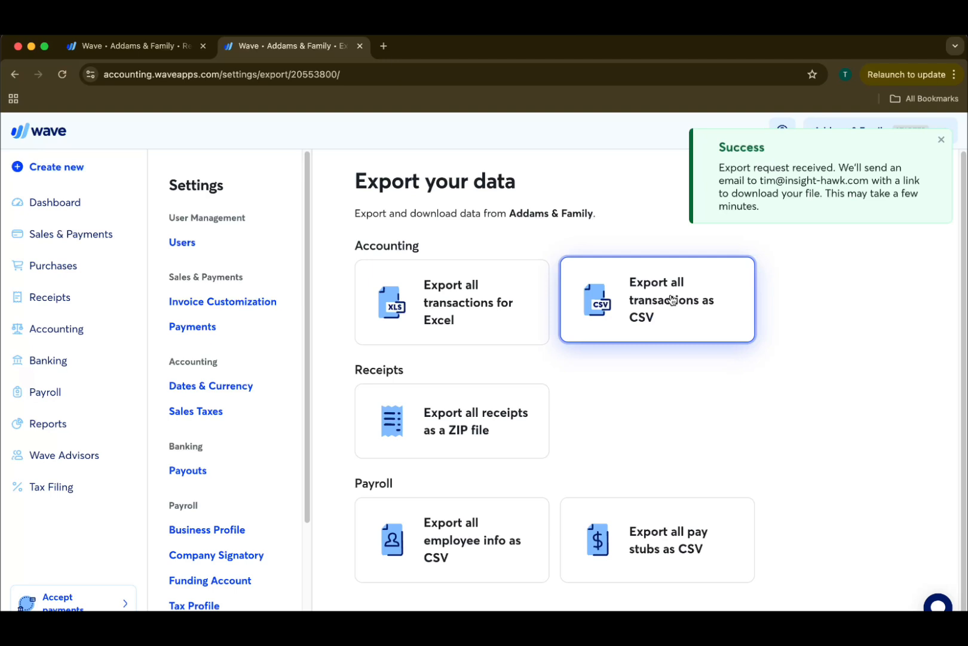
left_click_drag(761, 180, 869, 176)
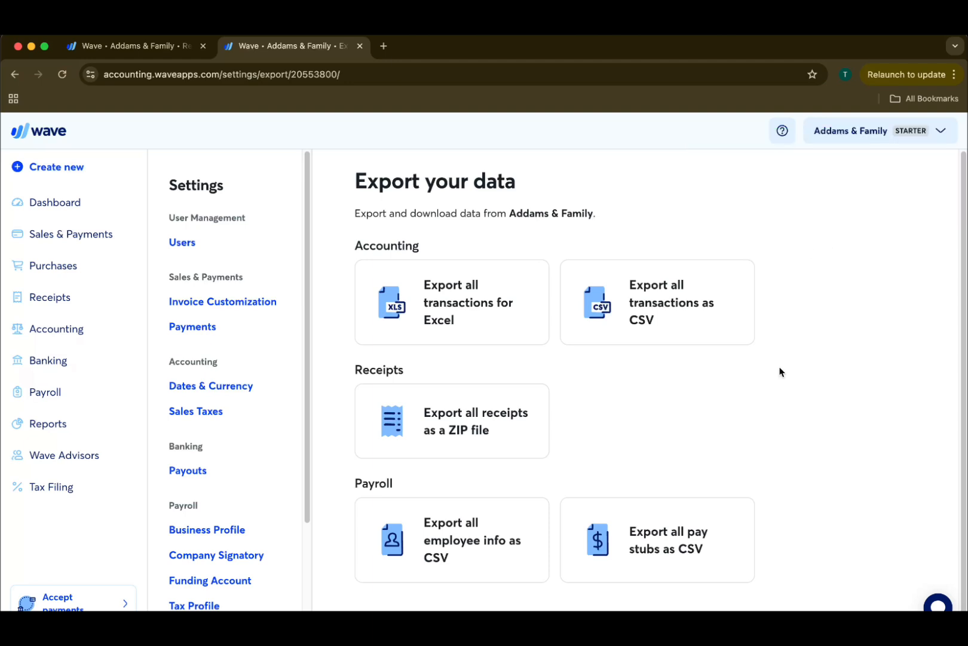
left_click(359, 45)
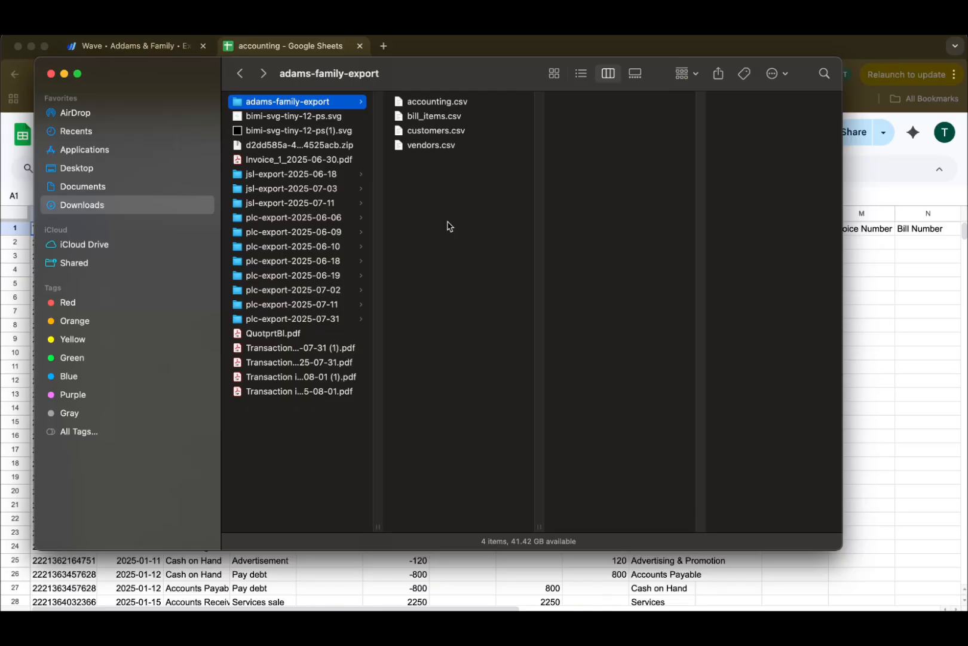
Find accounting.csv in the adams-family-export folder, switch to its Google Sheets copy and examine the Account Name and Other Accounts columns
left_click(421, 107)
key("super+Tab")
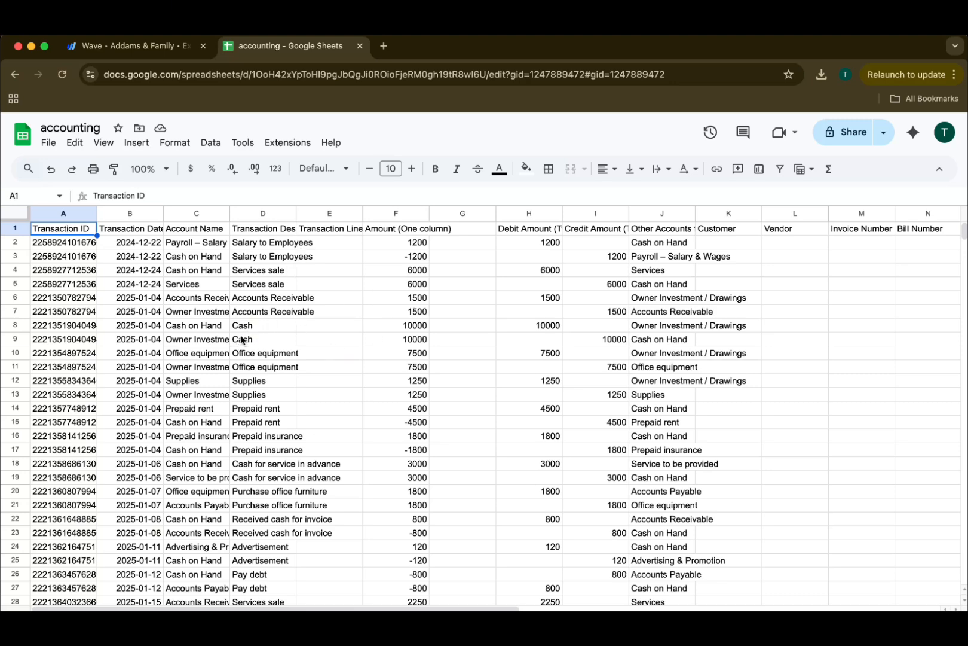
left_click(196, 215)
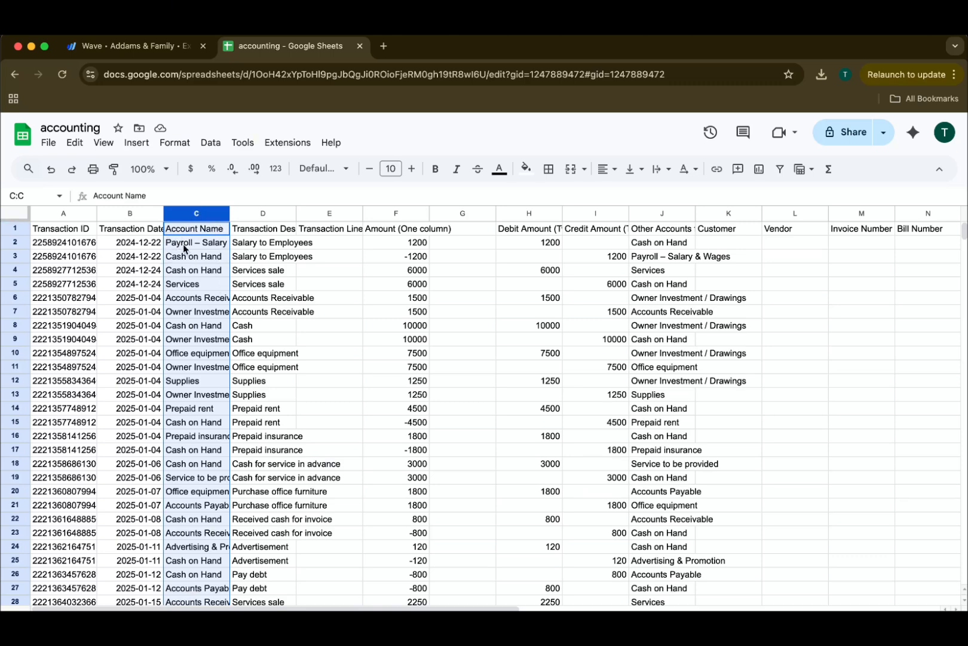
left_click(658, 212)
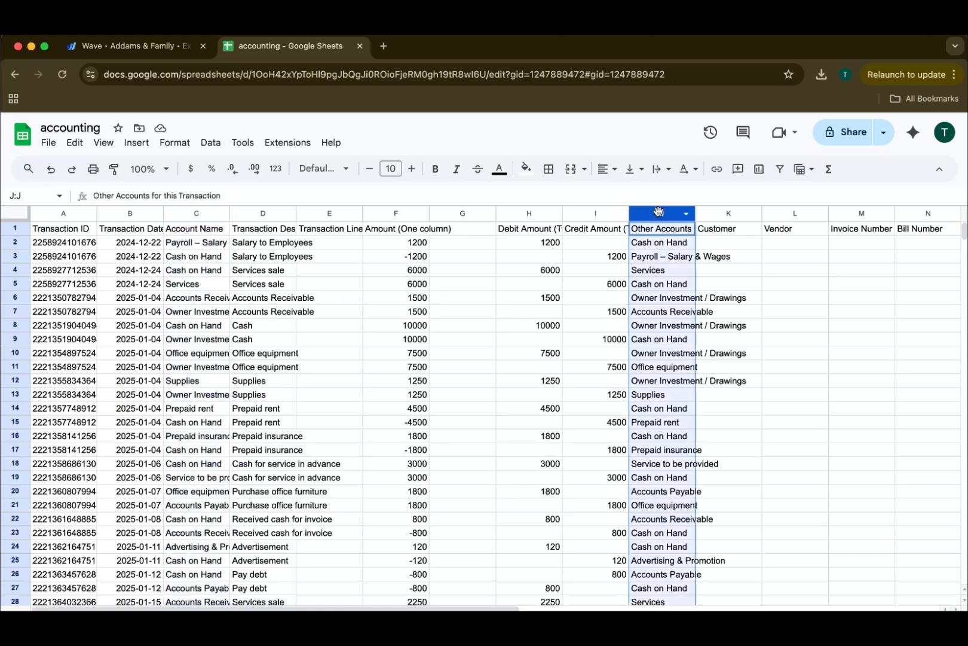
left_click(657, 232)
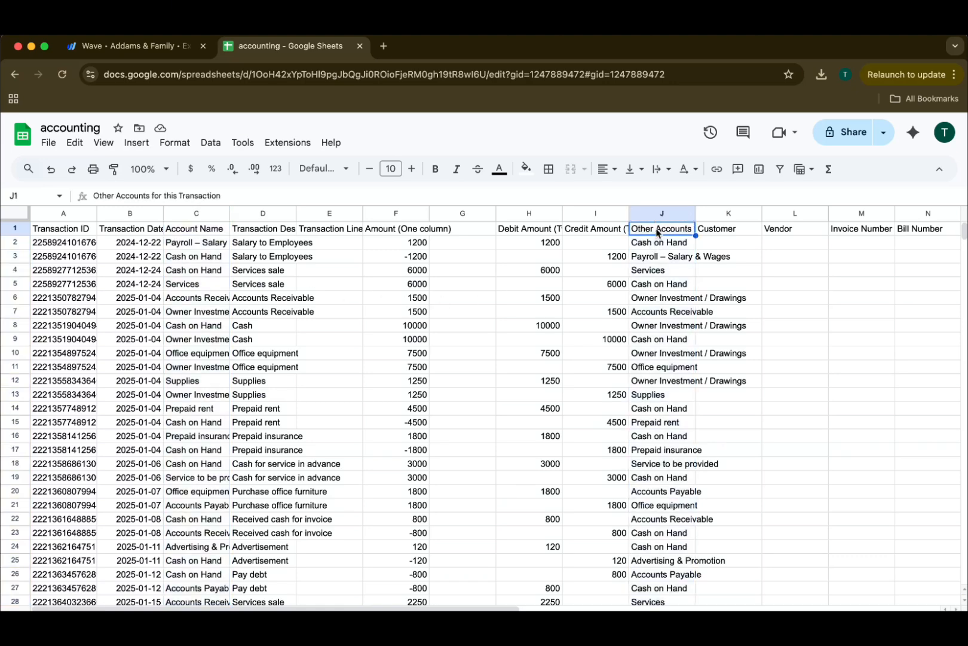
left_click(660, 215)
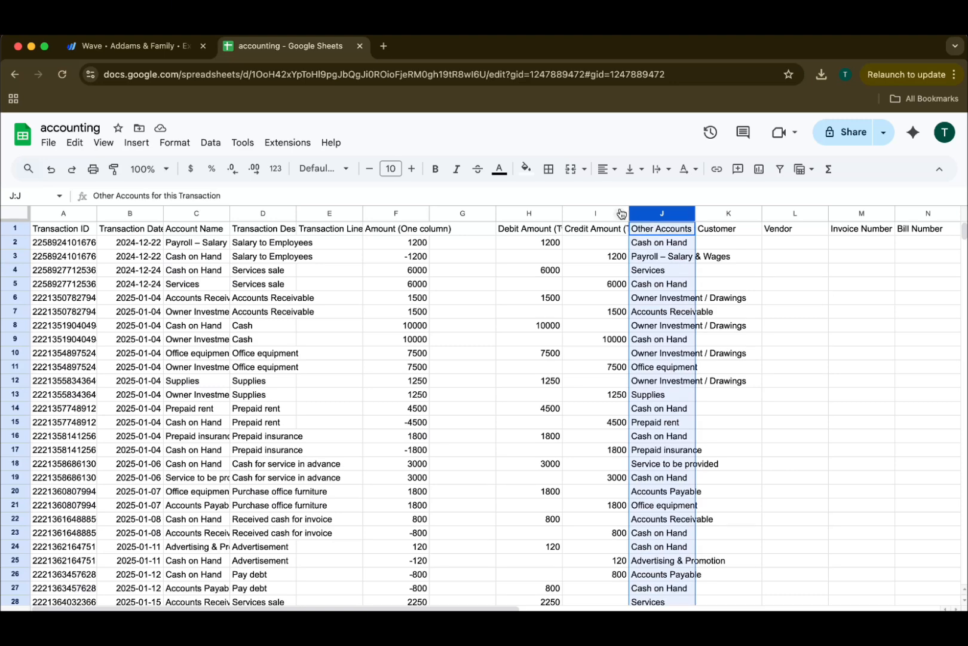
Examine the Debit Amount (Two Column Approach) header against the Amount (One column) header and its first values
left_click(528, 229)
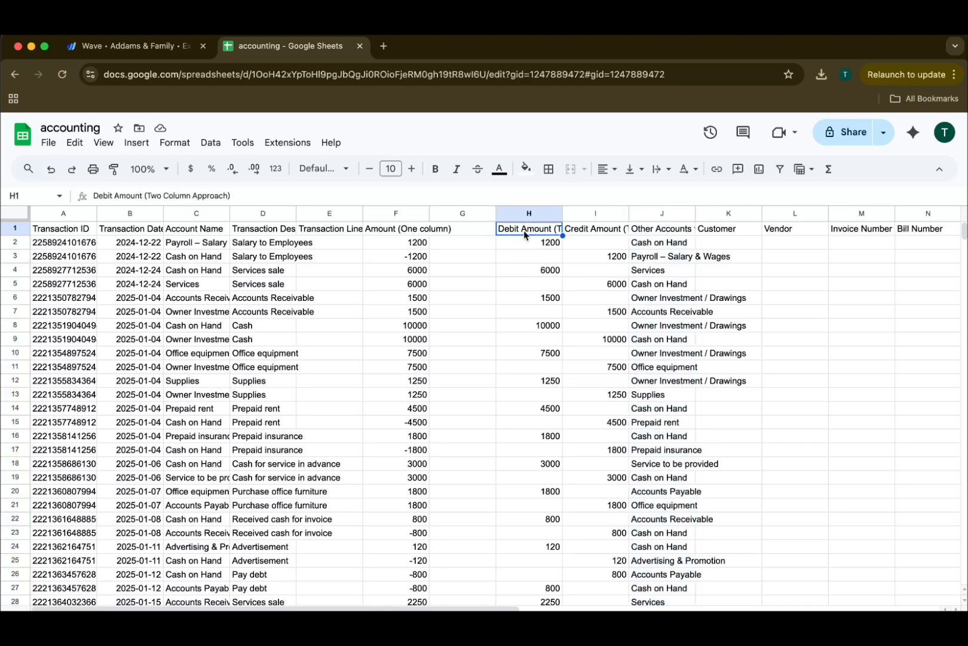
left_click(383, 232)
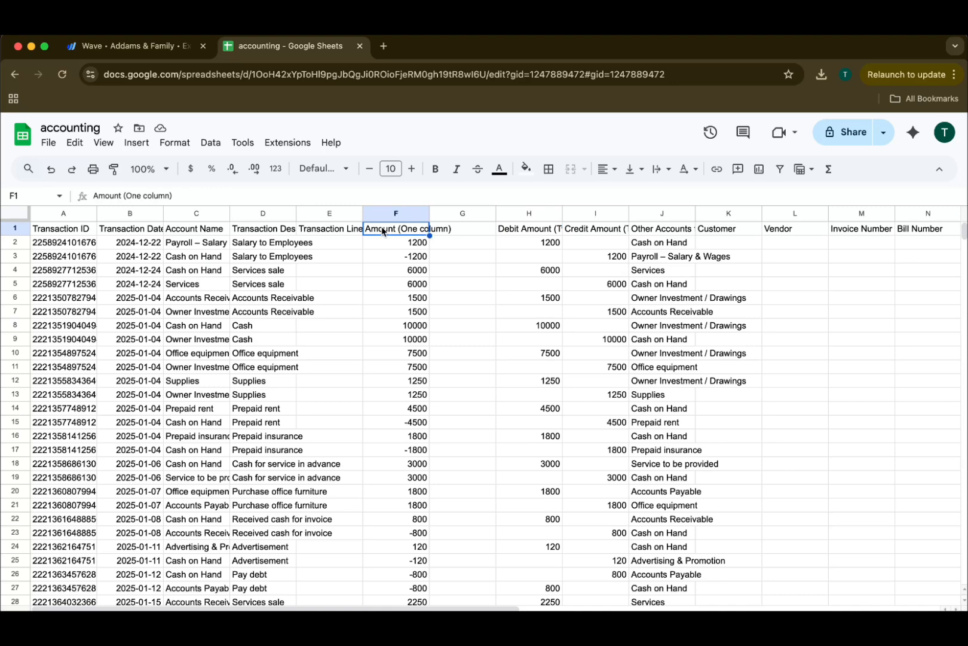
left_click(389, 252)
left_click(390, 247)
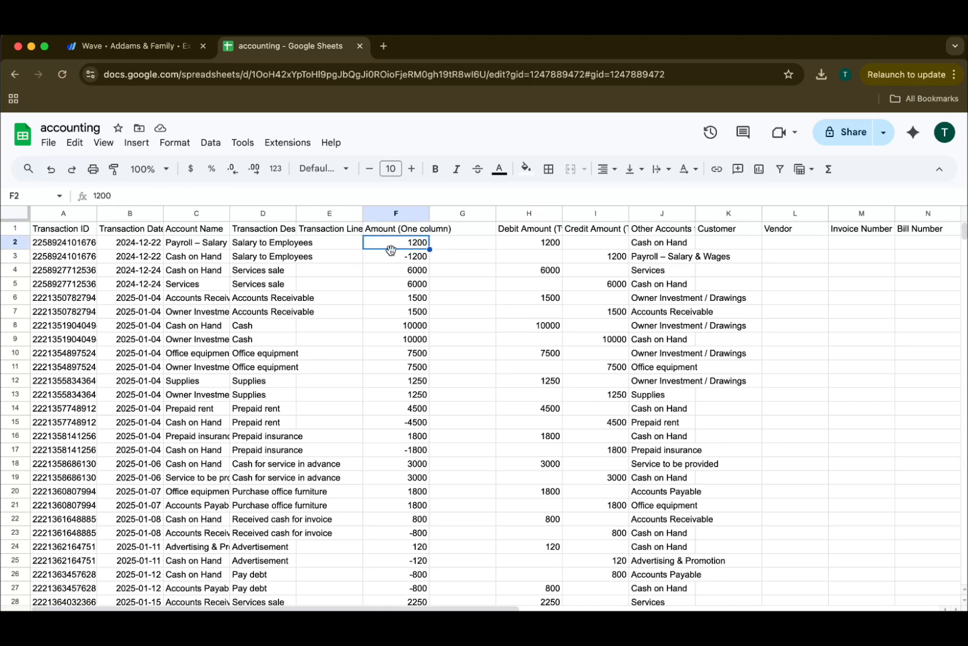
left_click(529, 231)
left_click(102, 196)
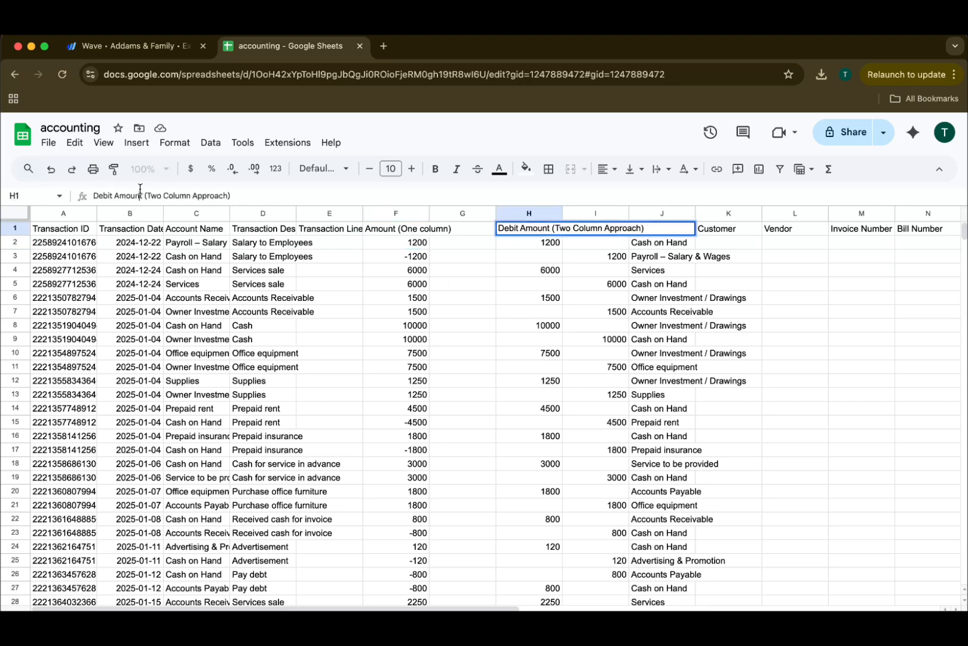
left_click(575, 299)
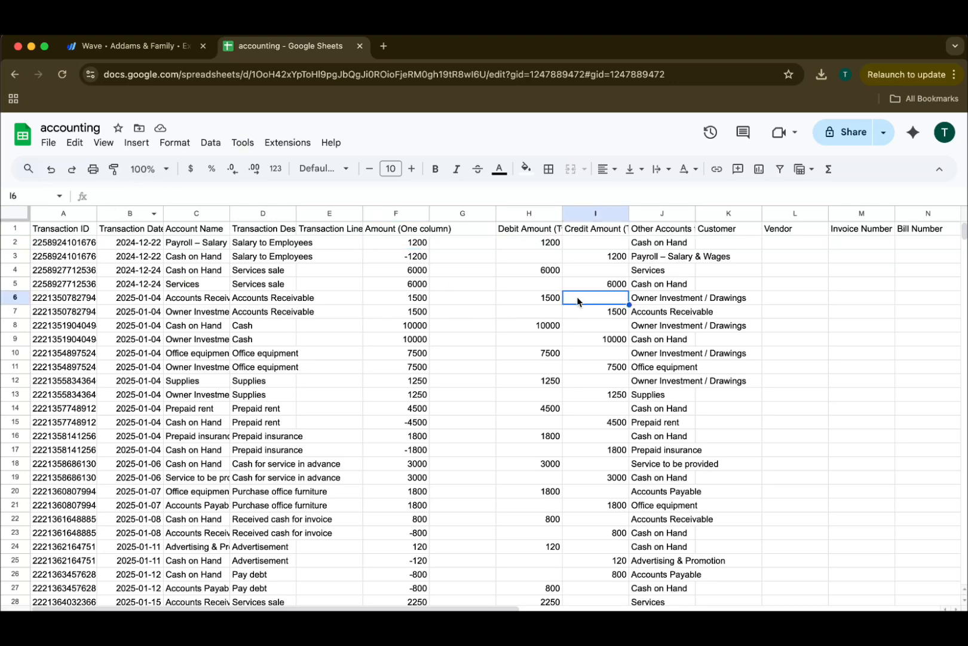
Select the blank Debit Amount cells H3, H5, H7 and H9 together to inspect the gaps
left_click(534, 259)
left_click(542, 285, "super")
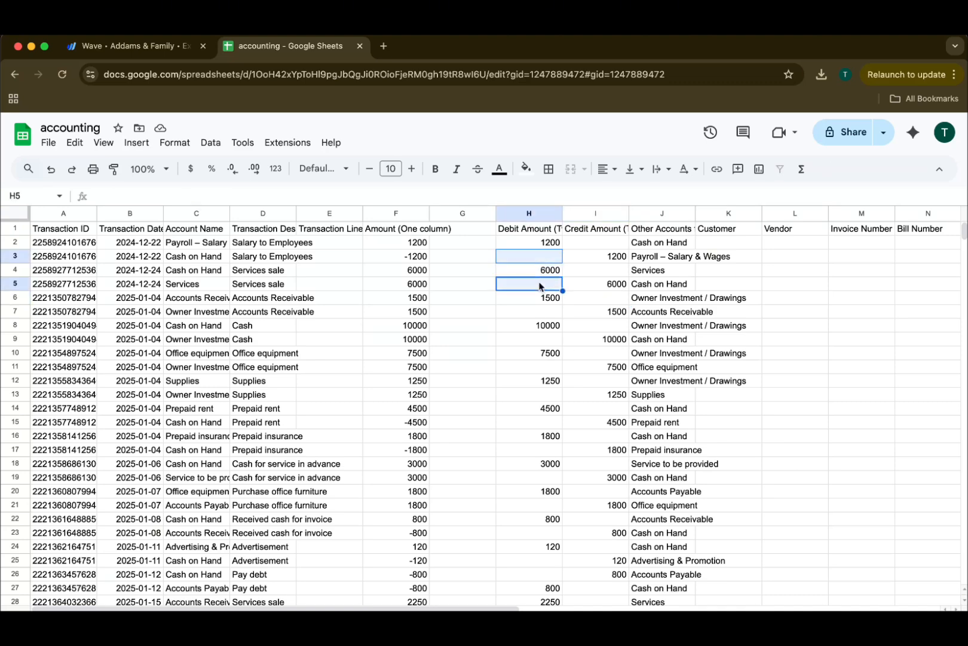
left_click(545, 308, "super")
left_click(546, 338, "super")
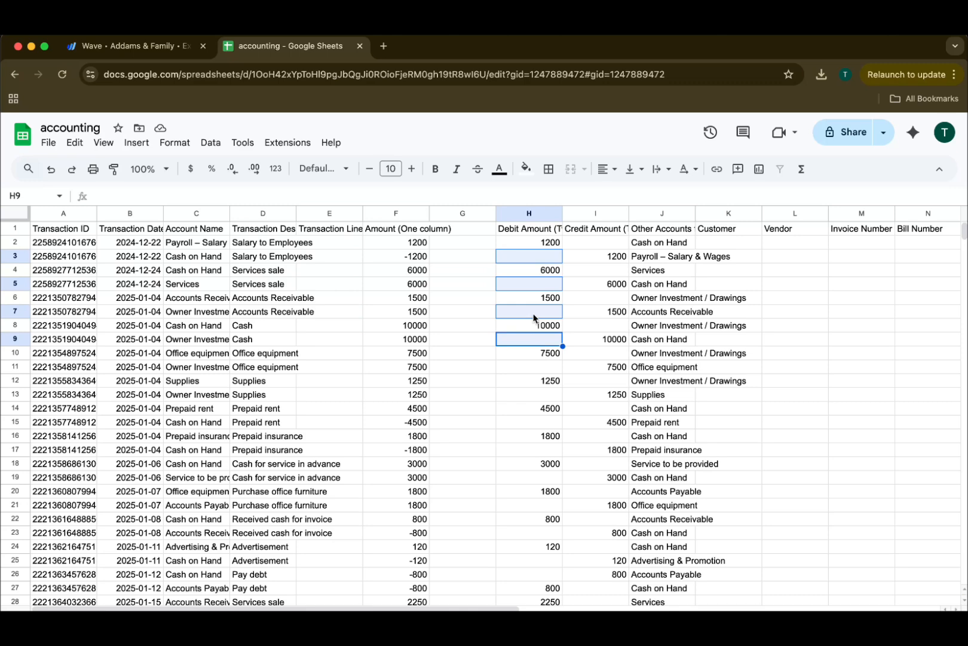
left_click(553, 257)
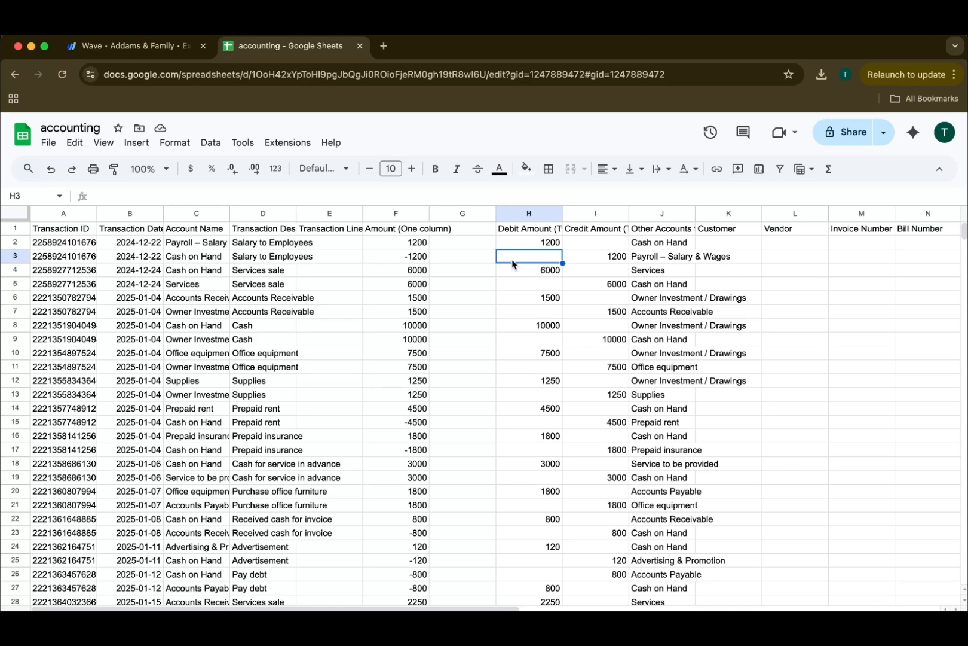
left_click(543, 286, "super")
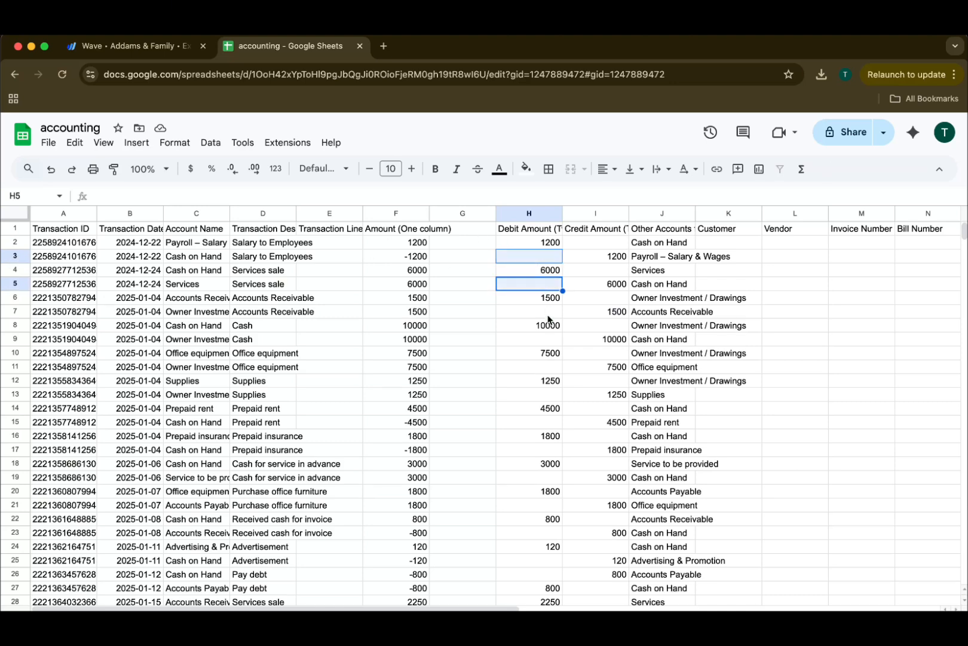
left_click(550, 317, "super")
left_click(551, 339, "super")
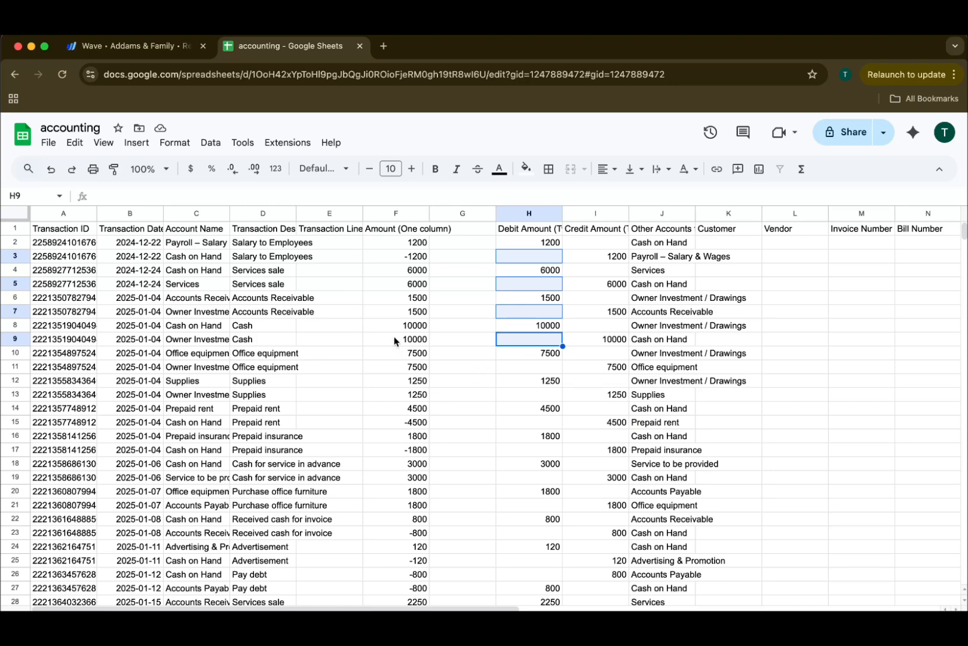
Open insight-hawk.com in a new browser tab
left_click(384, 46)
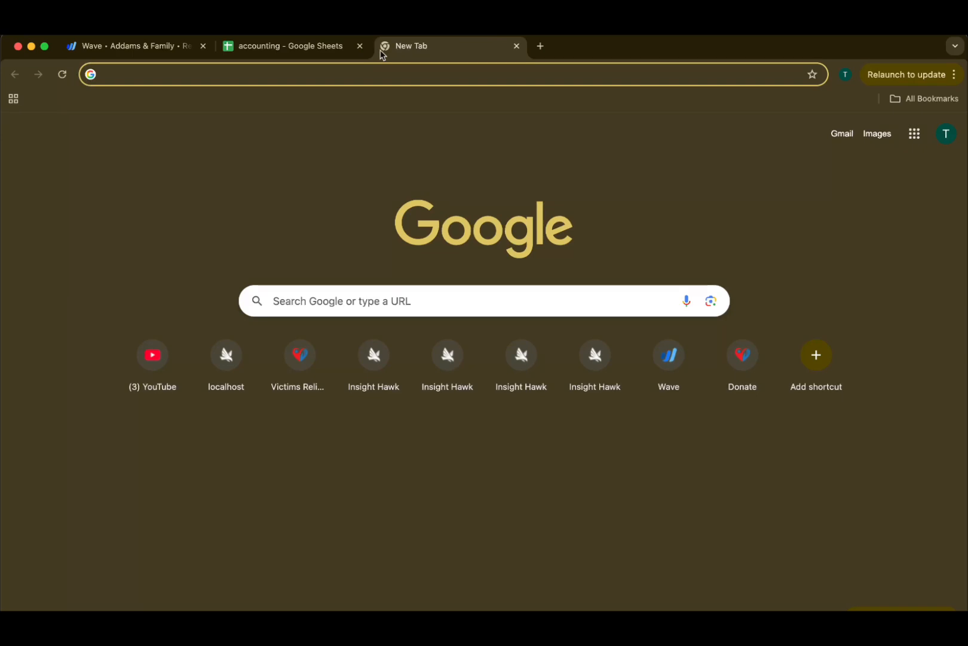
type("insight-hawk.com")
key("Right")
key("Return")
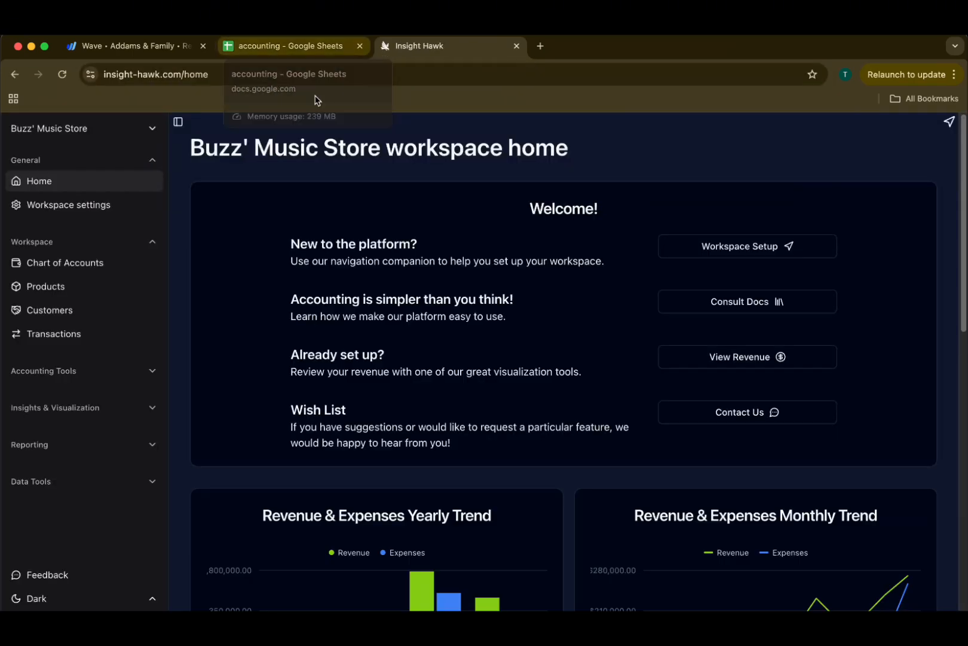
Create a new workspace titled "Transaction import demo"
left_click(138, 128)
left_click(123, 176)
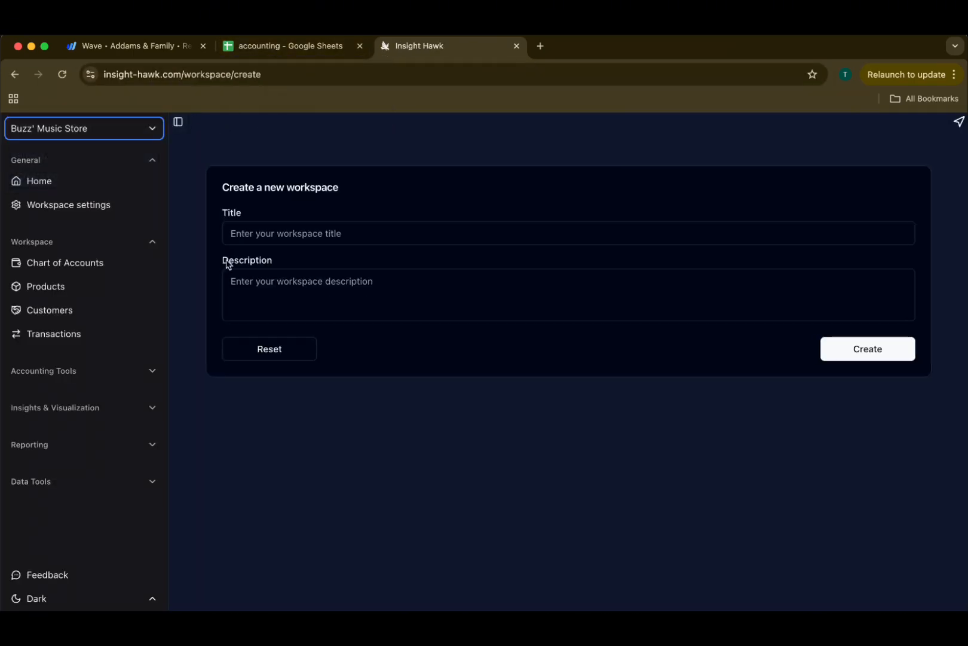
left_click(446, 233)
type("Transaction")
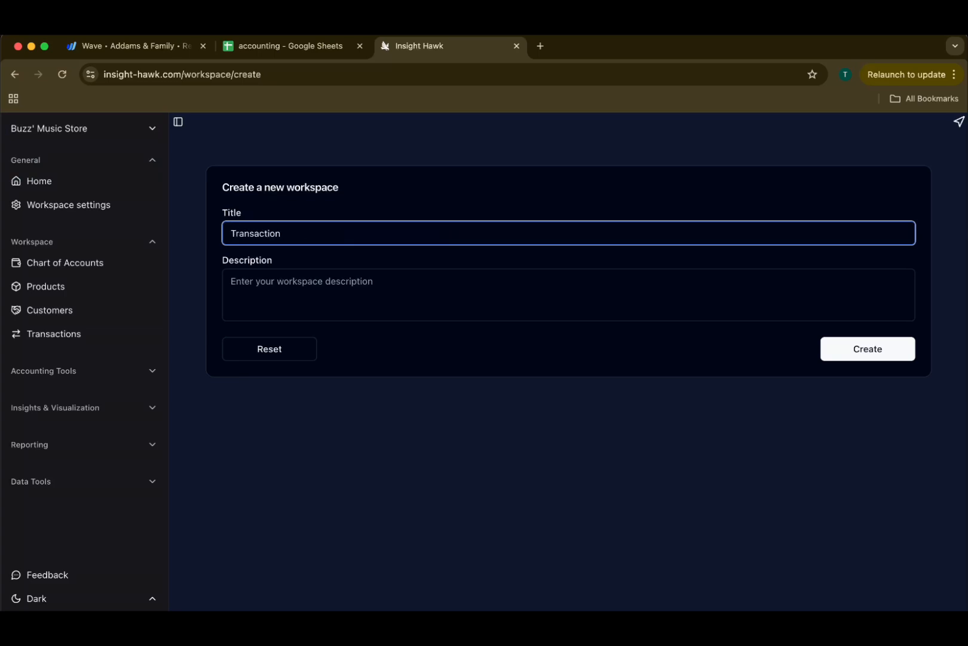
type(" import demo")
left_click(886, 357)
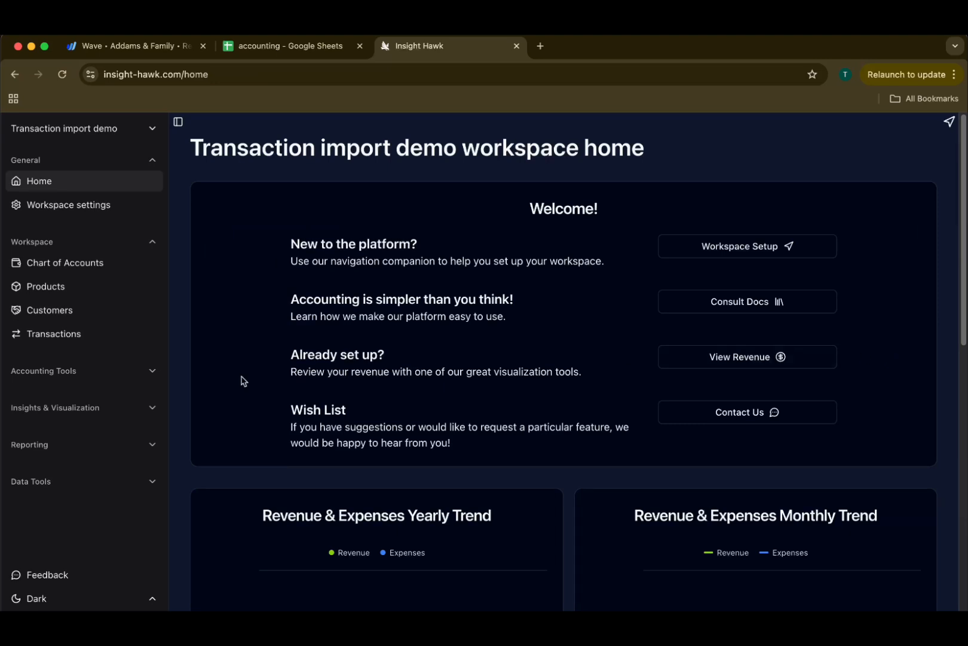
Start a data import of type Transactions and upload accounting.csv from the adams-family-export folder
left_click(60, 482)
left_click(60, 528)
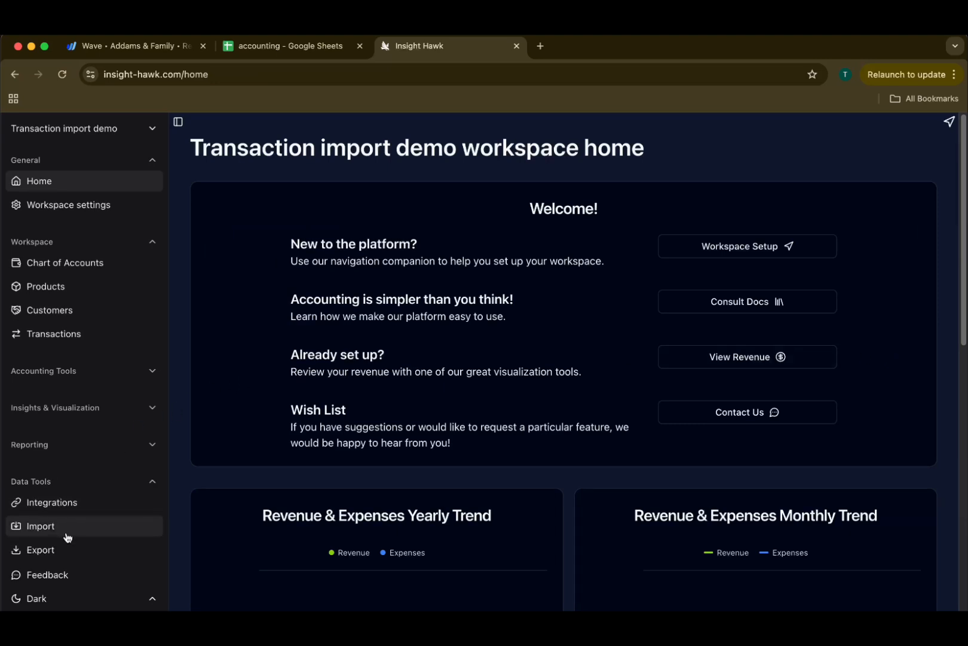
left_click(294, 259)
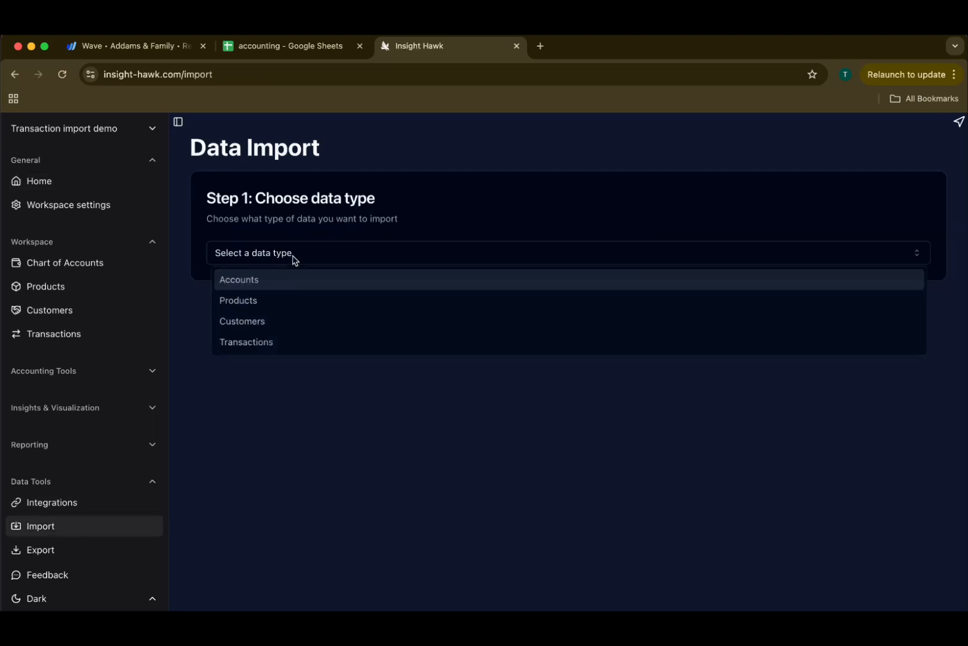
left_click(281, 341)
left_click(464, 318)
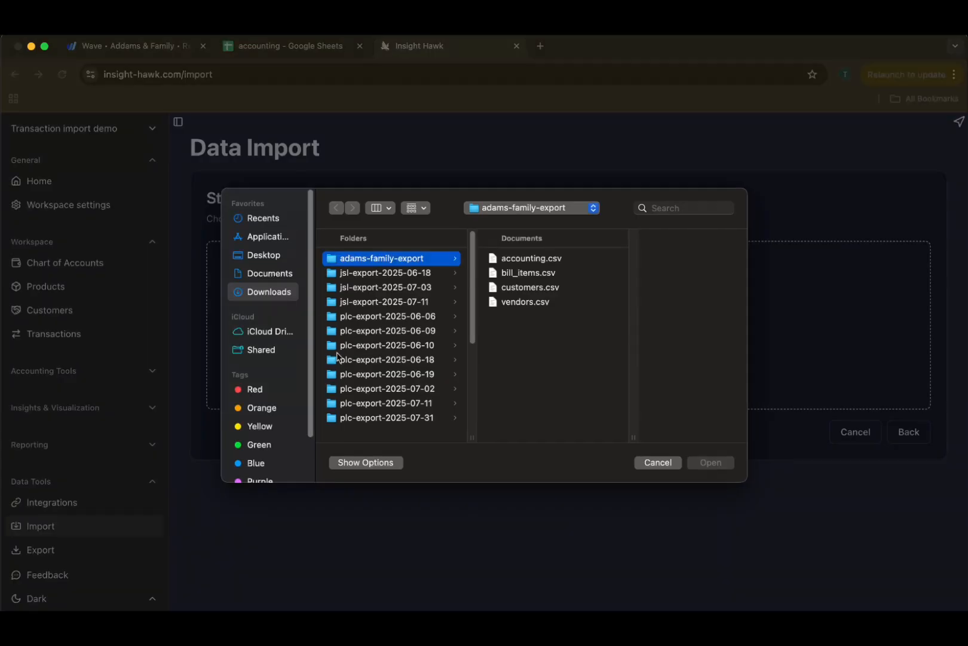
double_click(530, 257)
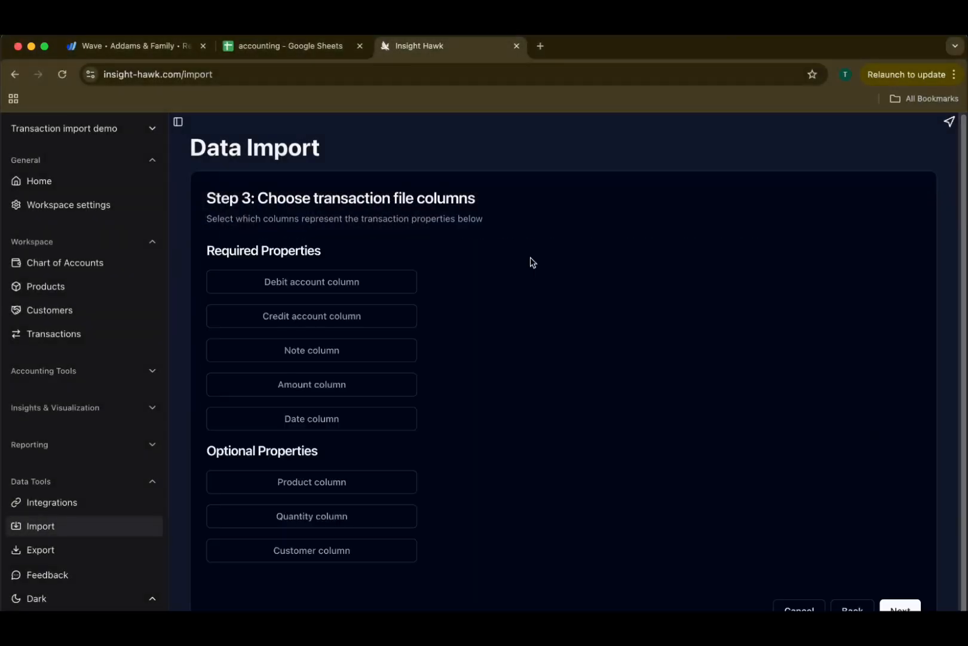
Map the debit account column to Account Name and the credit account column to Other Accounts for this Transaction
left_click(337, 289)
left_click(336, 290)
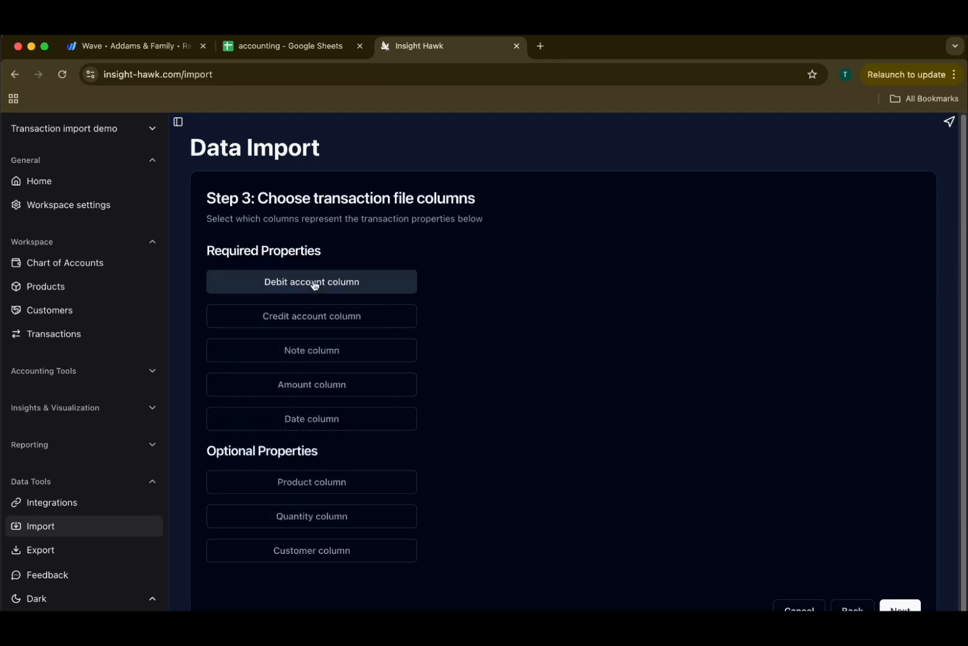
left_click(315, 284)
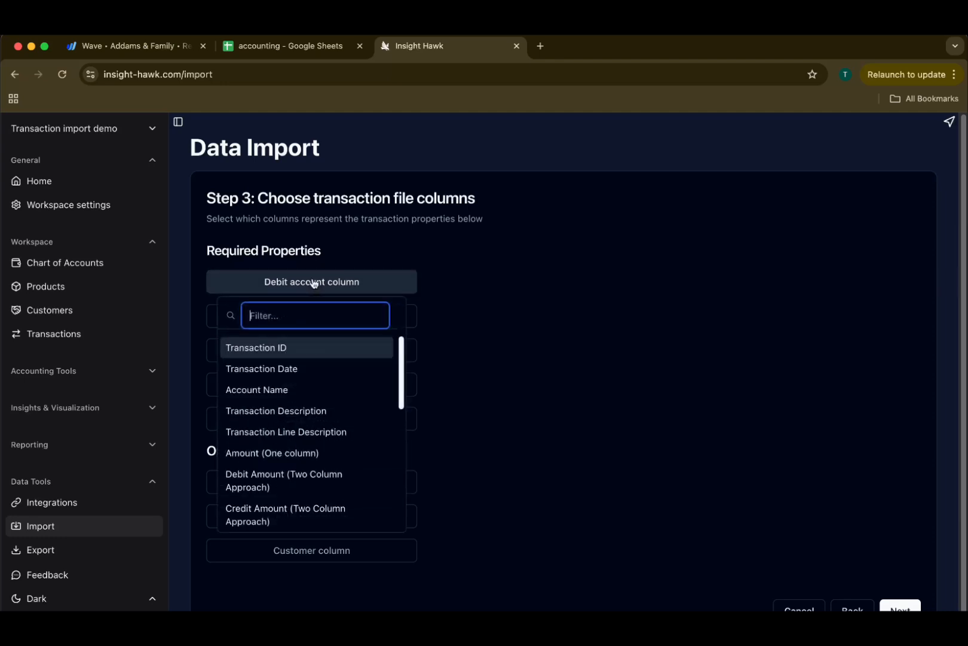
left_click(274, 390)
left_click(315, 317)
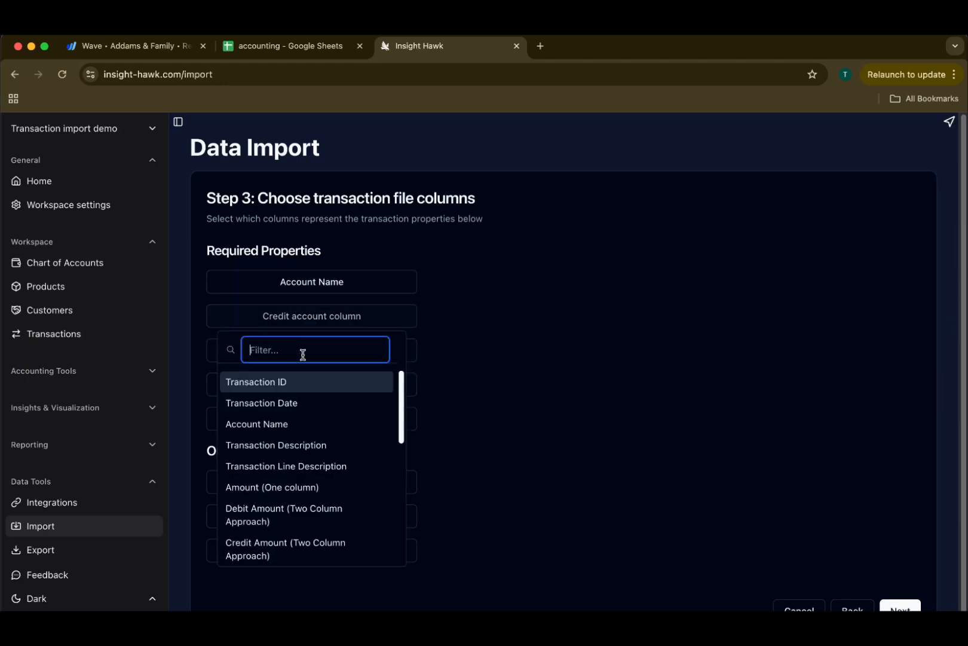
type("othe")
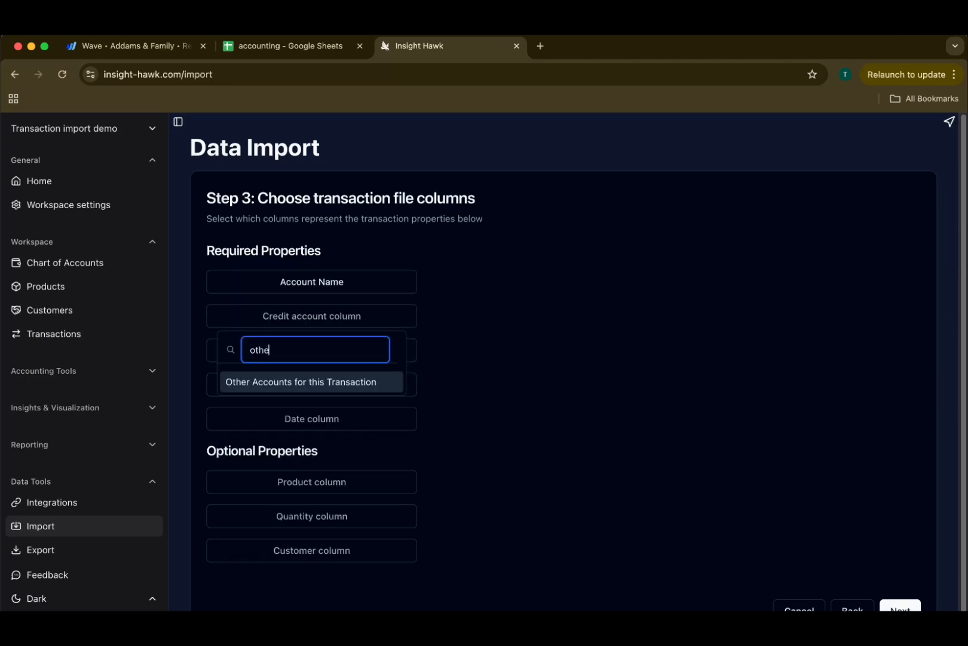
type("r")
left_click(346, 384)
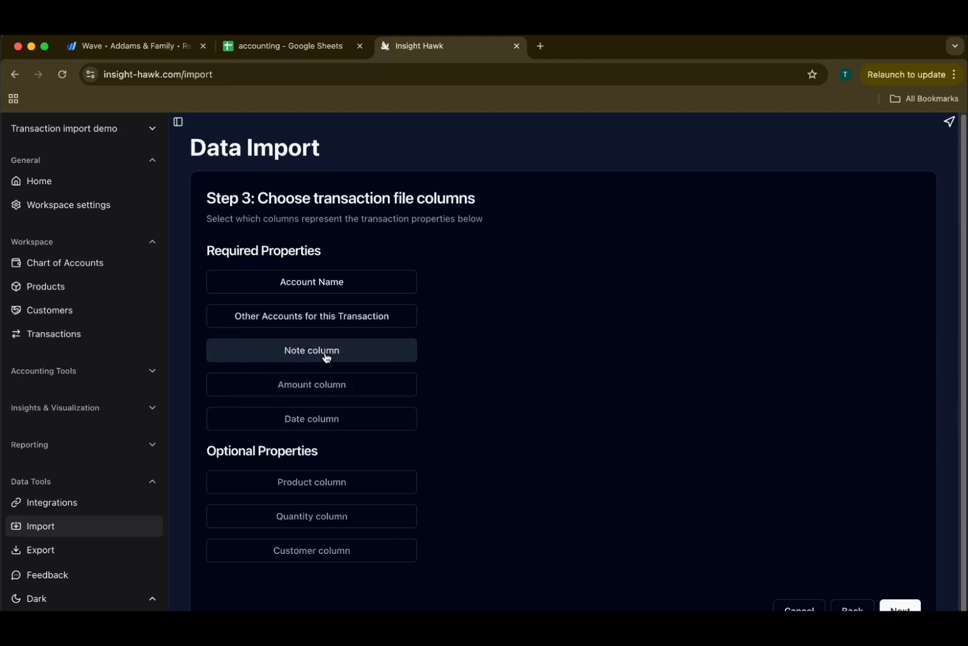
Map note to Transaction Description, amount to Debit Amount (Two Column Approach) and date to Transaction Date, then continue to account linking without filtering either account column
left_click(327, 353)
left_click(298, 481)
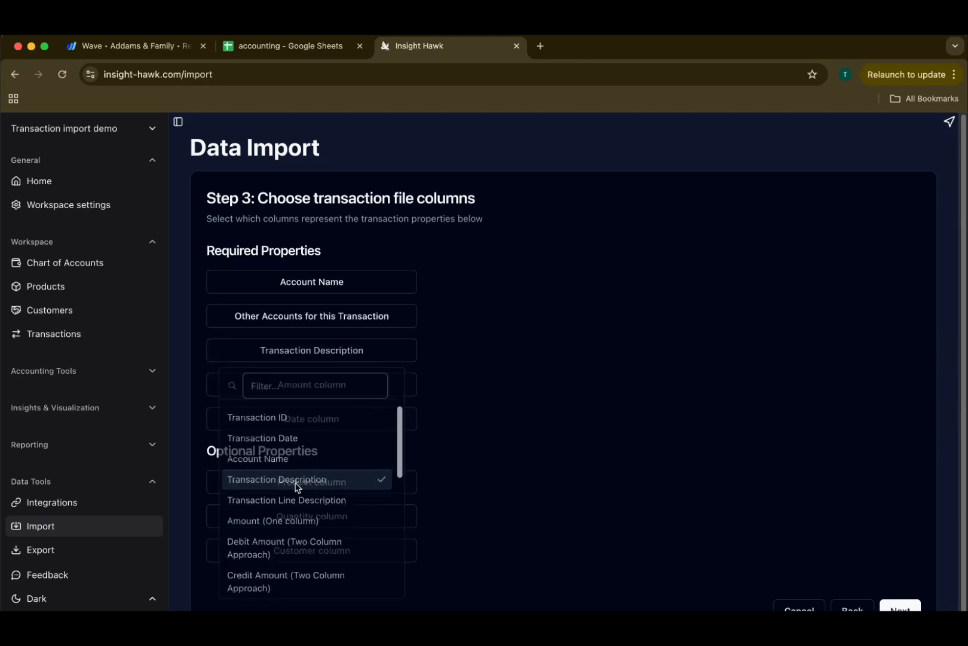
left_click(286, 388)
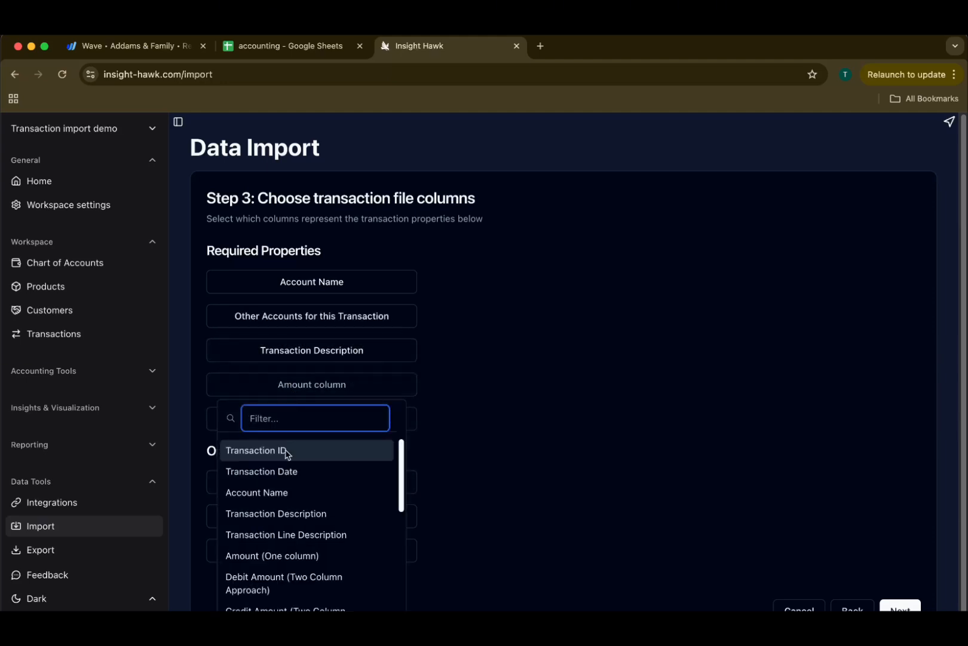
left_click(281, 592)
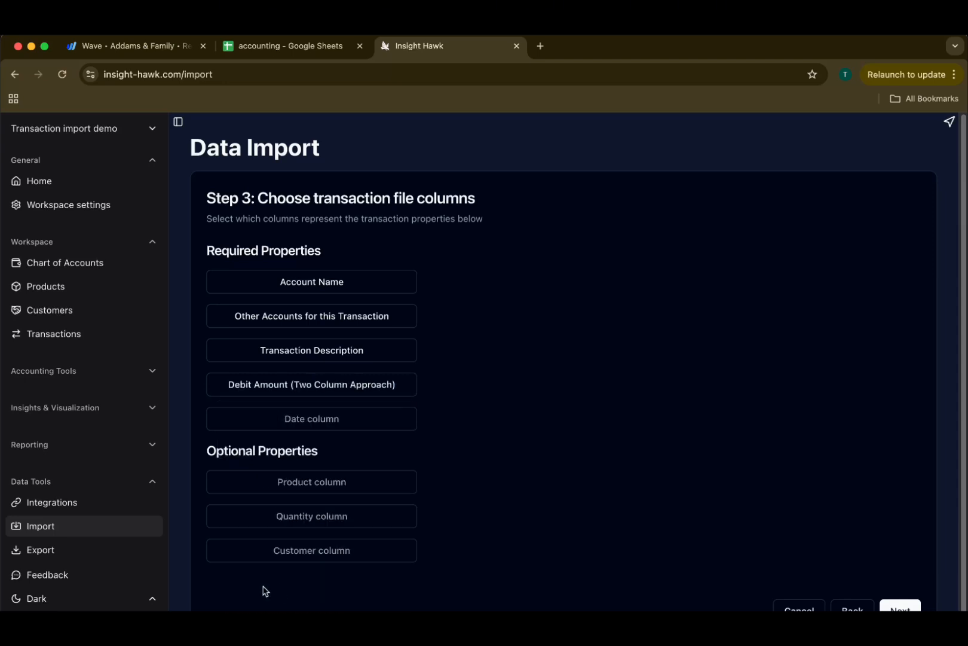
left_click(301, 422)
left_click(276, 245)
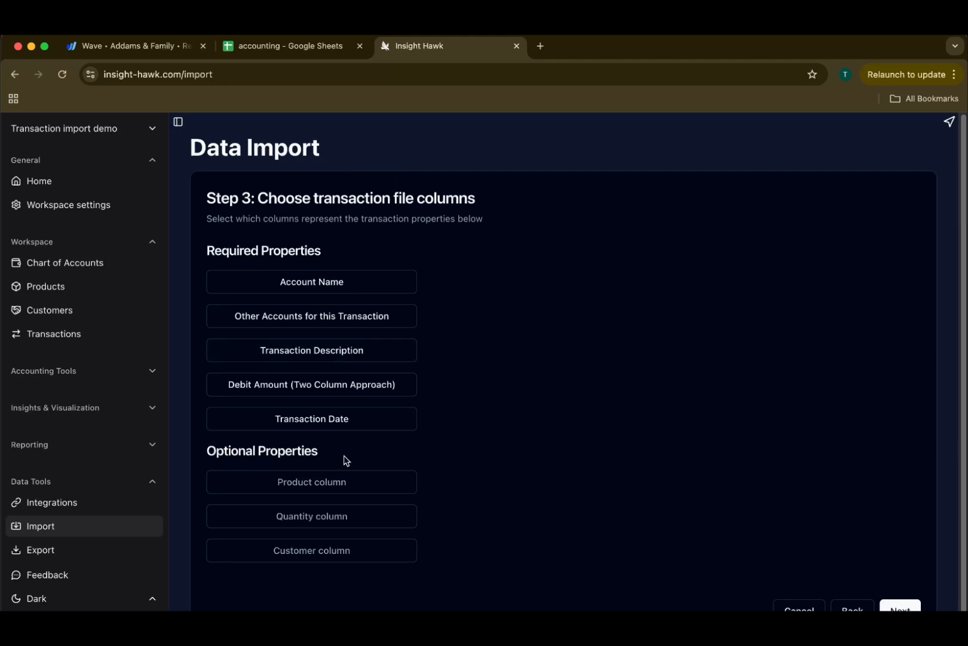
left_click(904, 607)
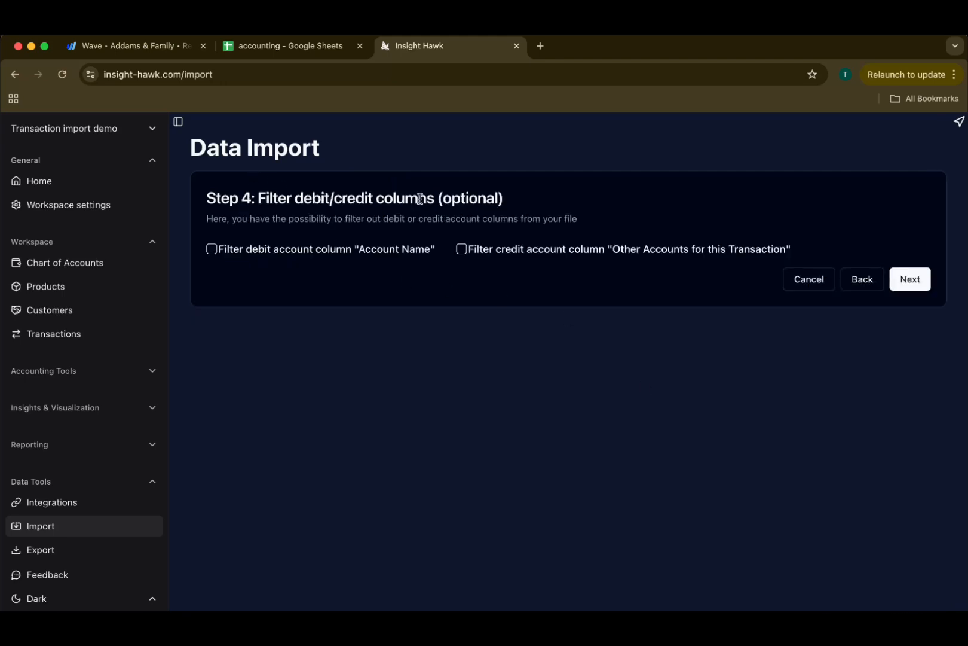
left_click(912, 283)
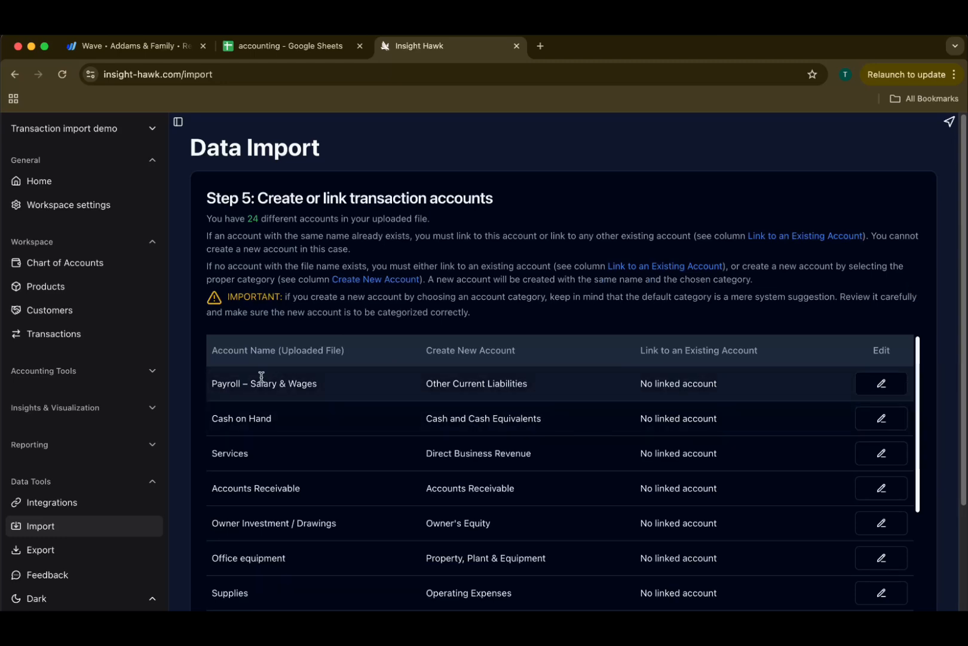
Set the new-account category of Payroll – Salary & Wages to Operating Expenses
left_click_drag(219, 380, 318, 387)
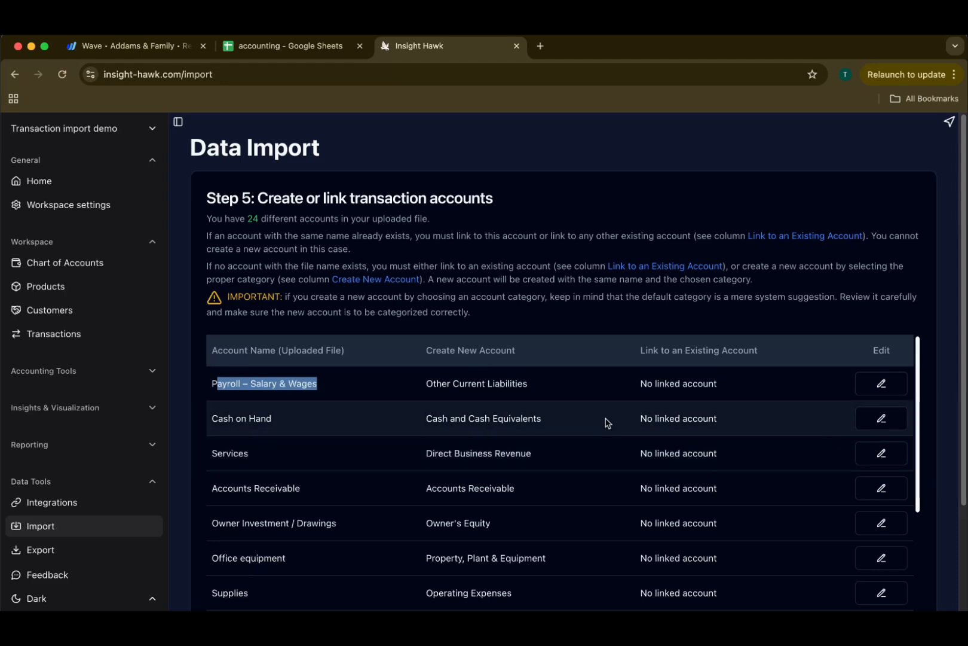
left_click(882, 385)
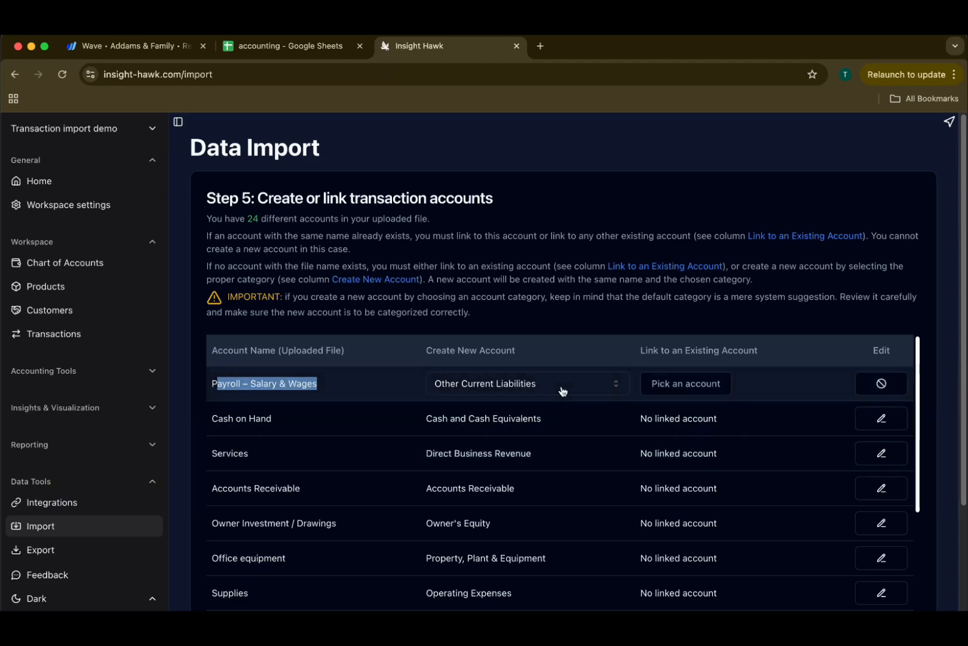
left_click(493, 383)
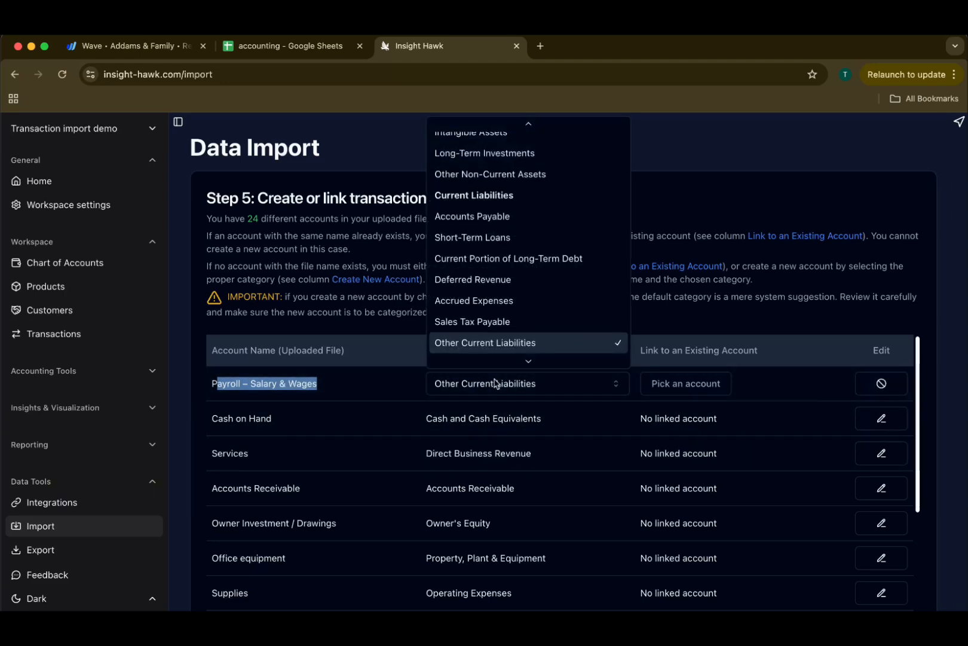
key("p")
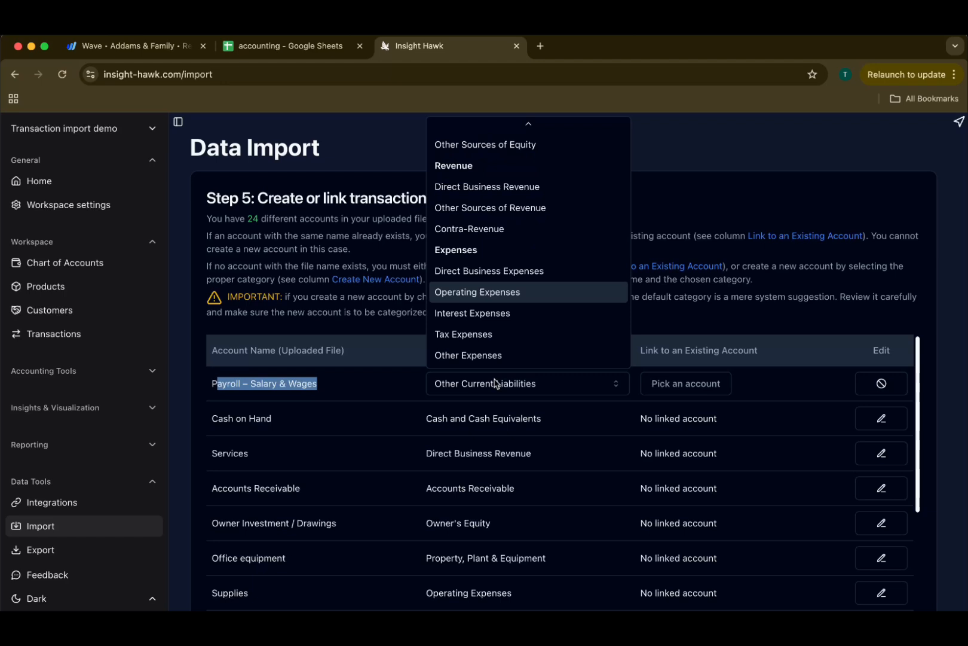
left_click(473, 293)
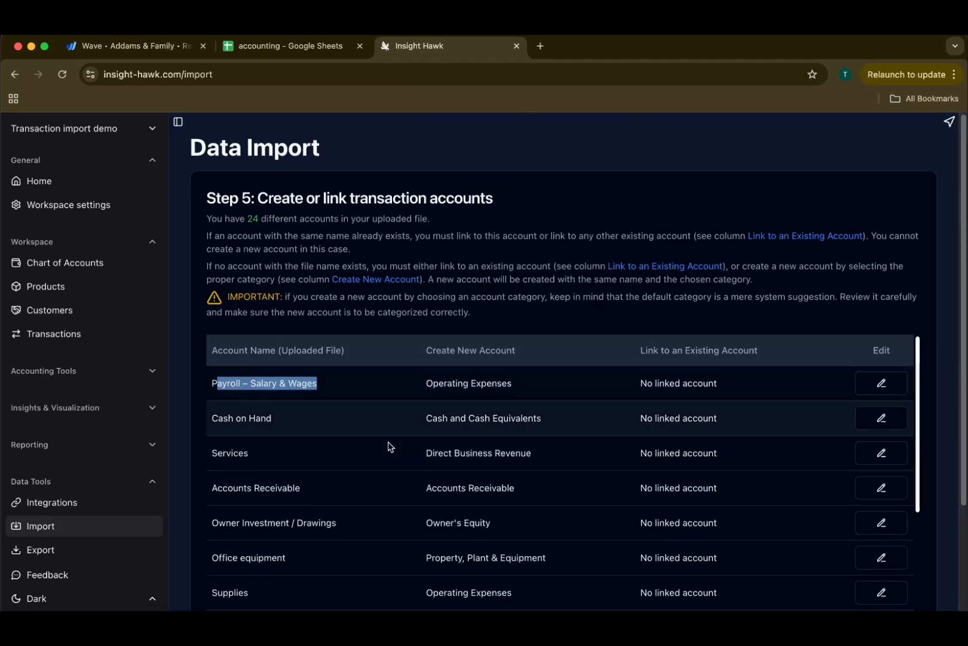
Set the new-account category of Supplies to Other Current Assets
scroll(385, 451, "down", 3)
left_click_drag(234, 485, 277, 484)
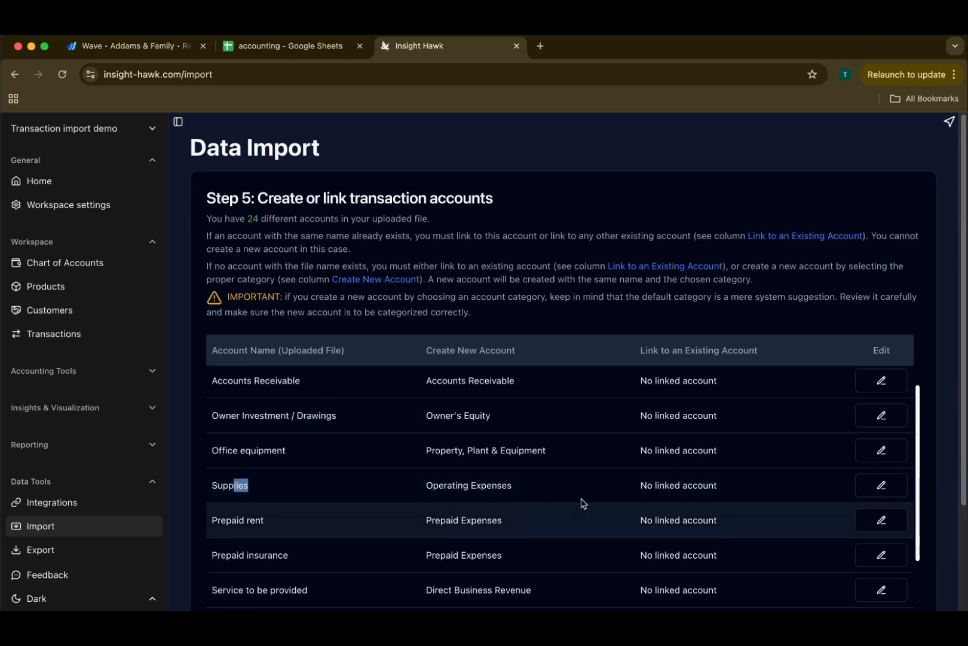
left_click(878, 485)
left_click(545, 485)
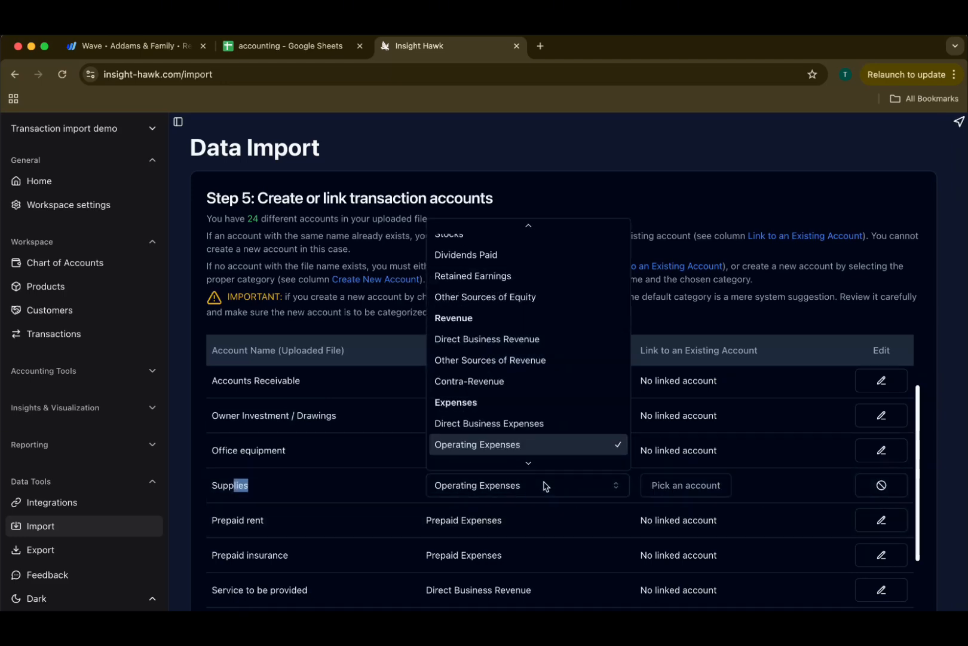
key("Down")
key("Down")
key("Down")
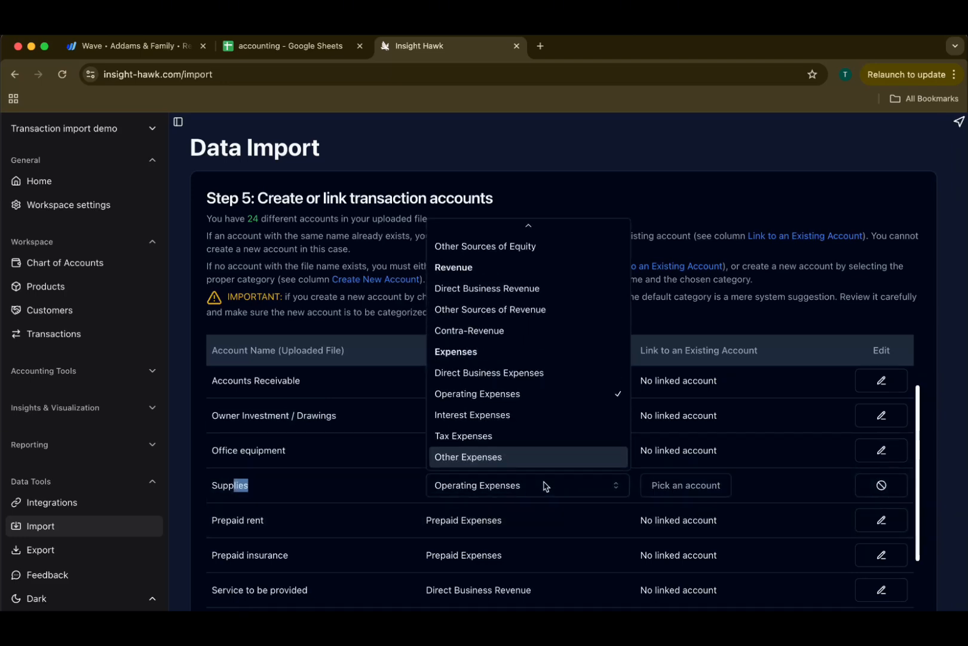
key("o")
key("Return")
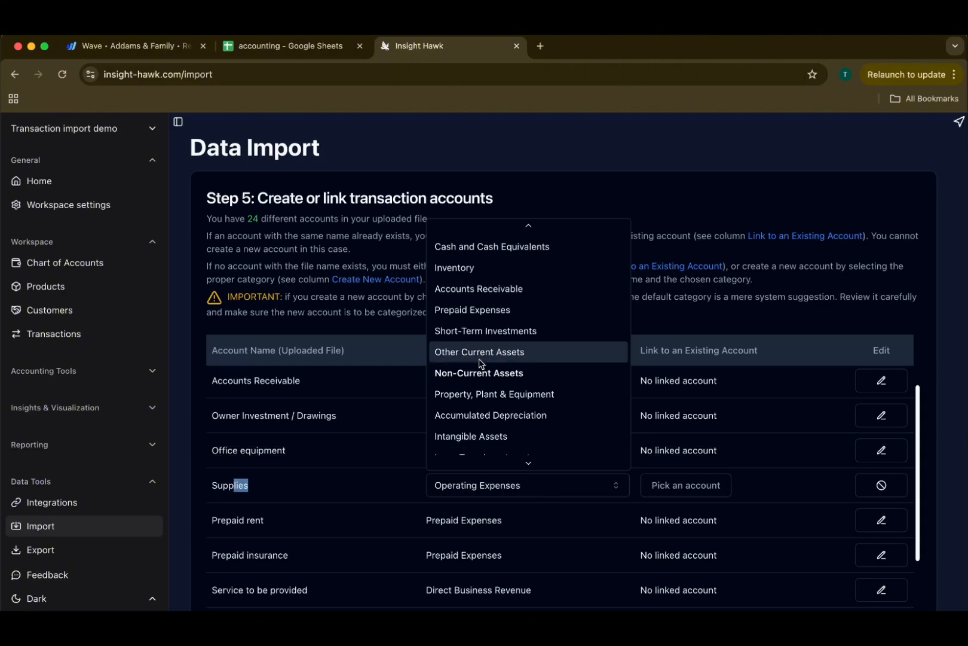
Review the accounts below Supplies and assign the uncategorized Telephone – Wireless account to Operating Expenses
scroll(328, 527, "down", 1)
scroll(328, 527, "down", 3)
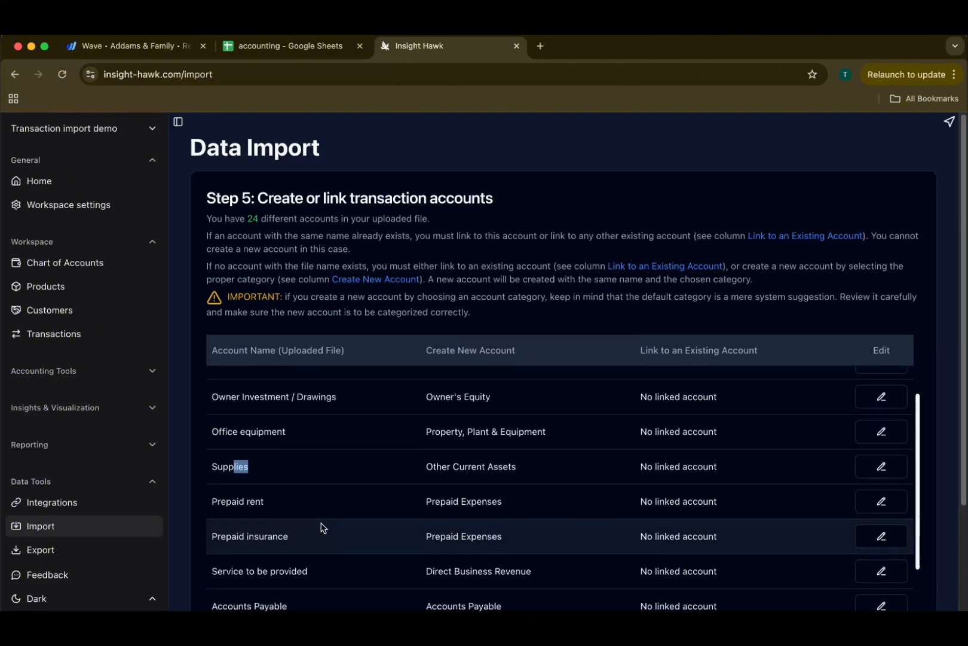
scroll(326, 519, "down", 2)
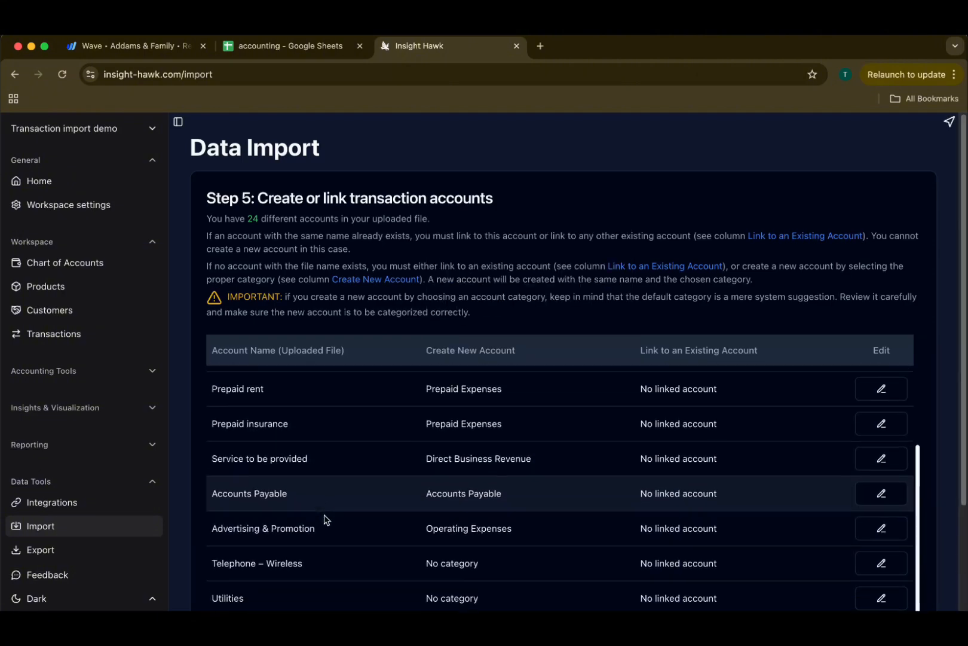
left_click_drag(218, 545, 287, 549)
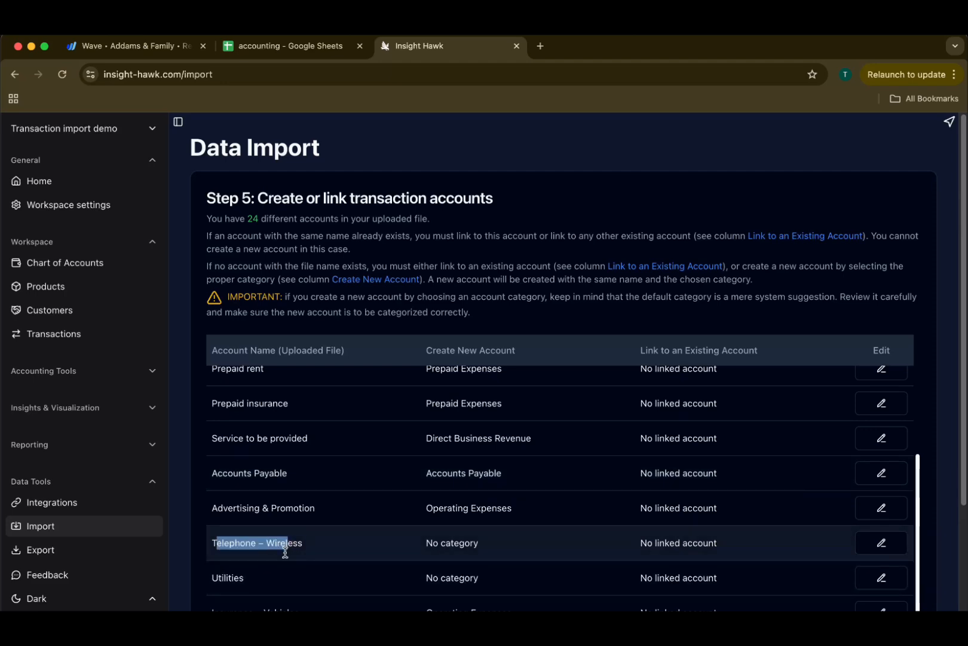
left_click_drag(212, 577, 222, 577)
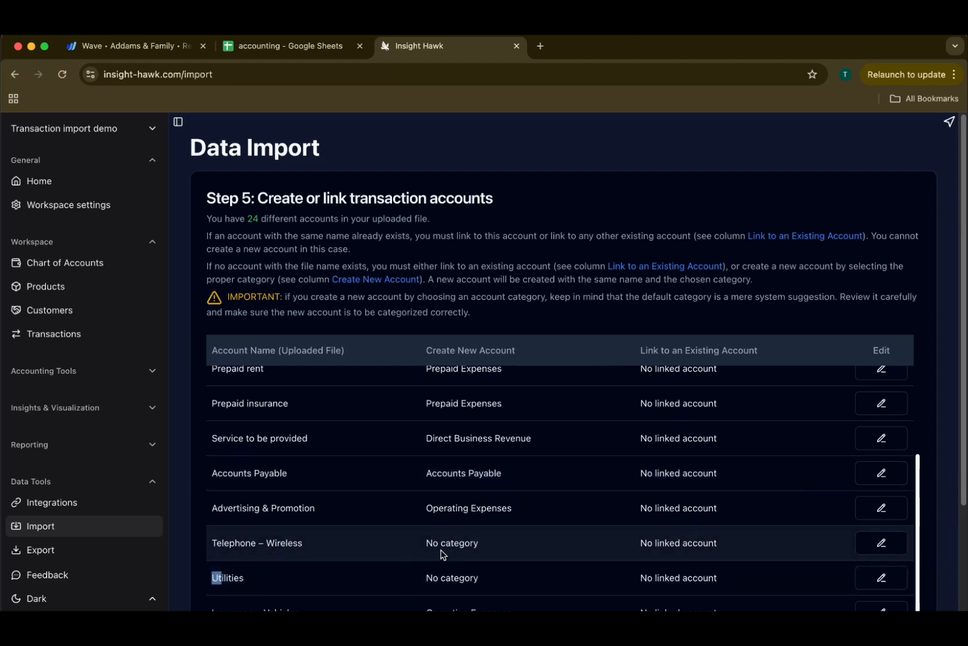
left_click(860, 543)
left_click(547, 551)
type("op")
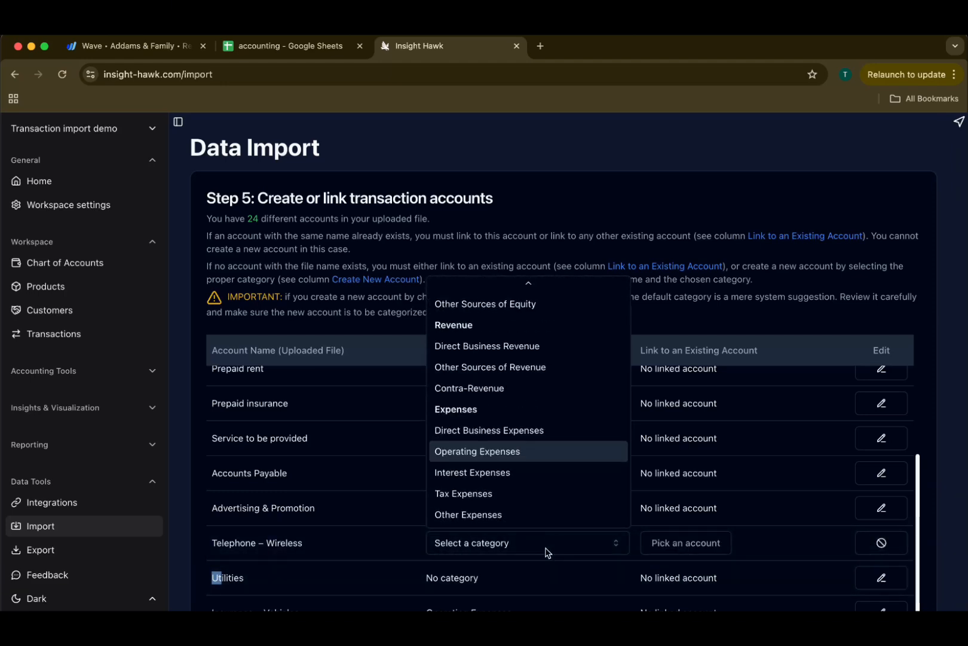
key("Return")
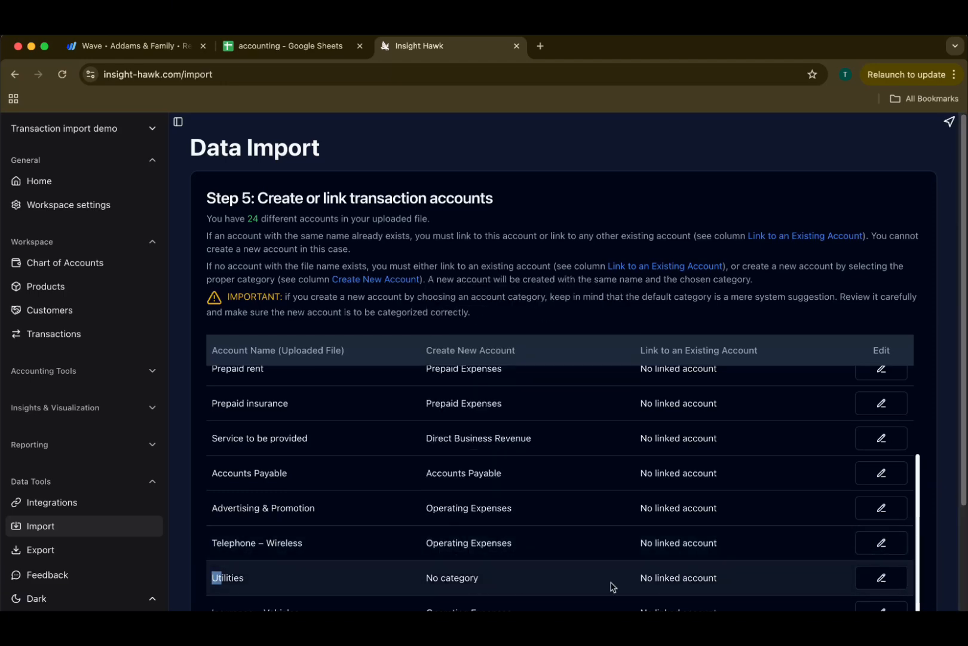
Assign the uncategorized Utilities account to the Operating Expenses category
left_click(862, 586)
left_click(544, 583)
type("op")
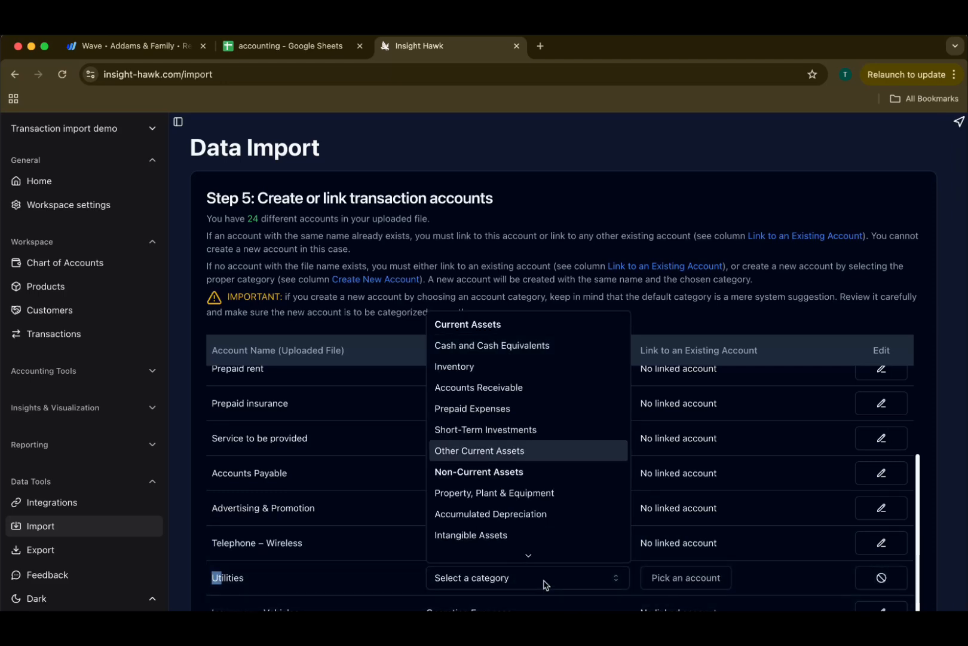
key("Return")
scroll(396, 499, "down", 4)
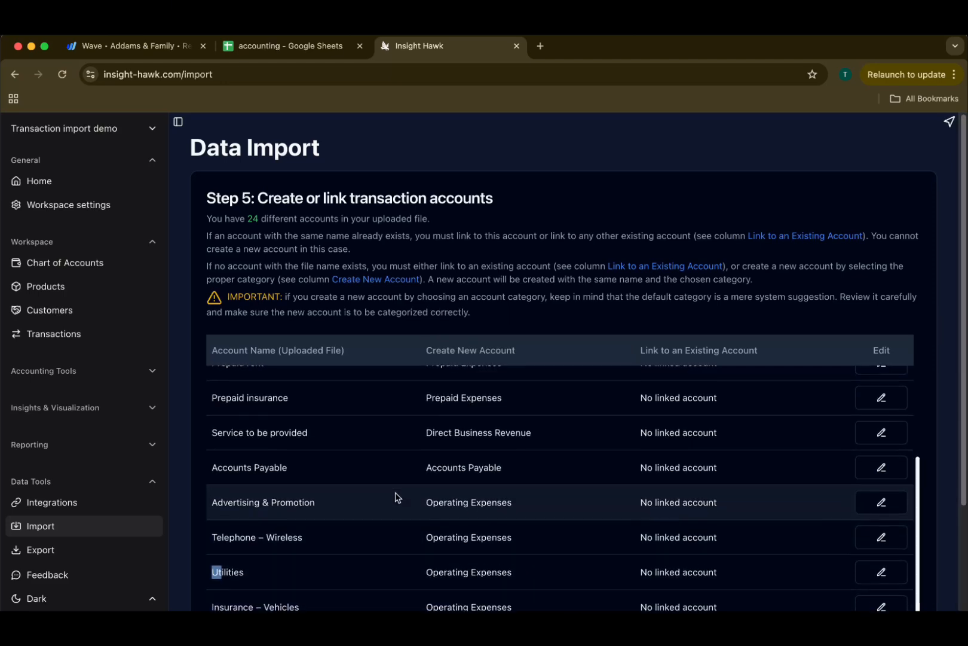
Set the new-account category of Depreciation Expense to Operating Expenses
scroll(371, 478, "down", 2)
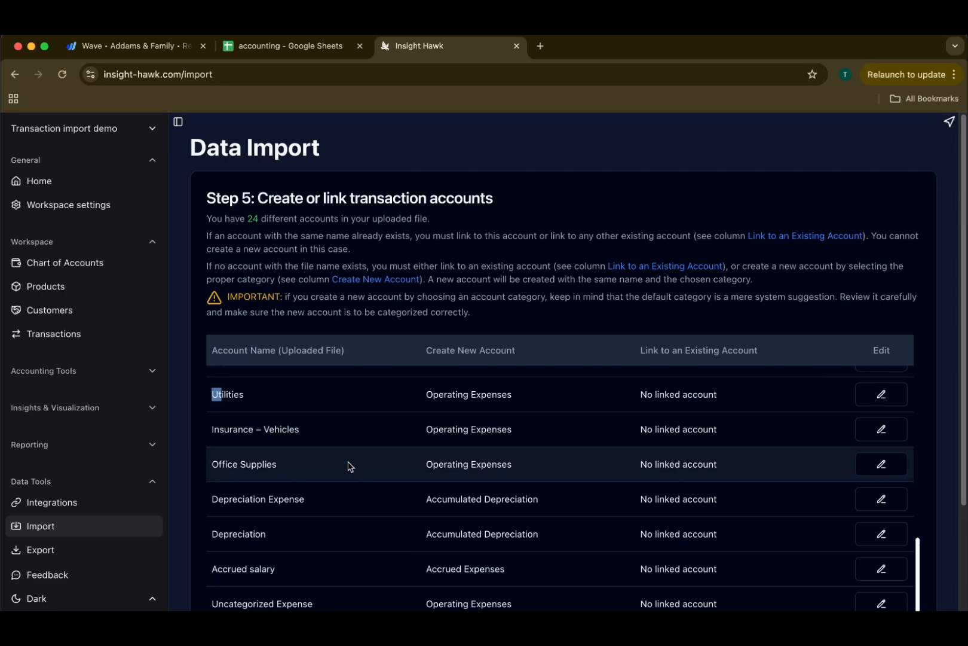
left_click_drag(249, 466, 310, 466)
left_click(310, 465)
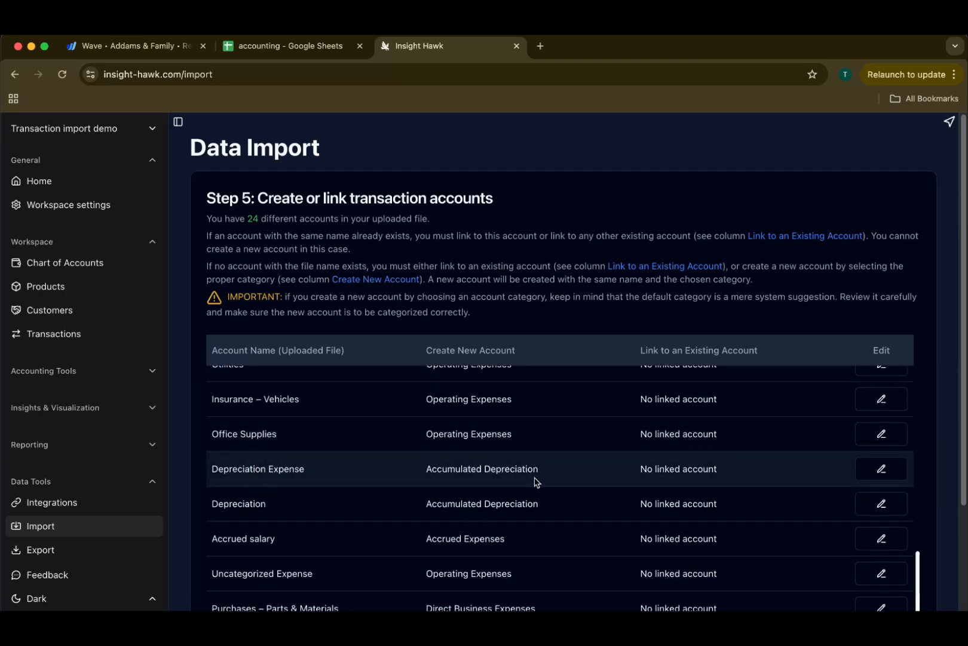
left_click(877, 471)
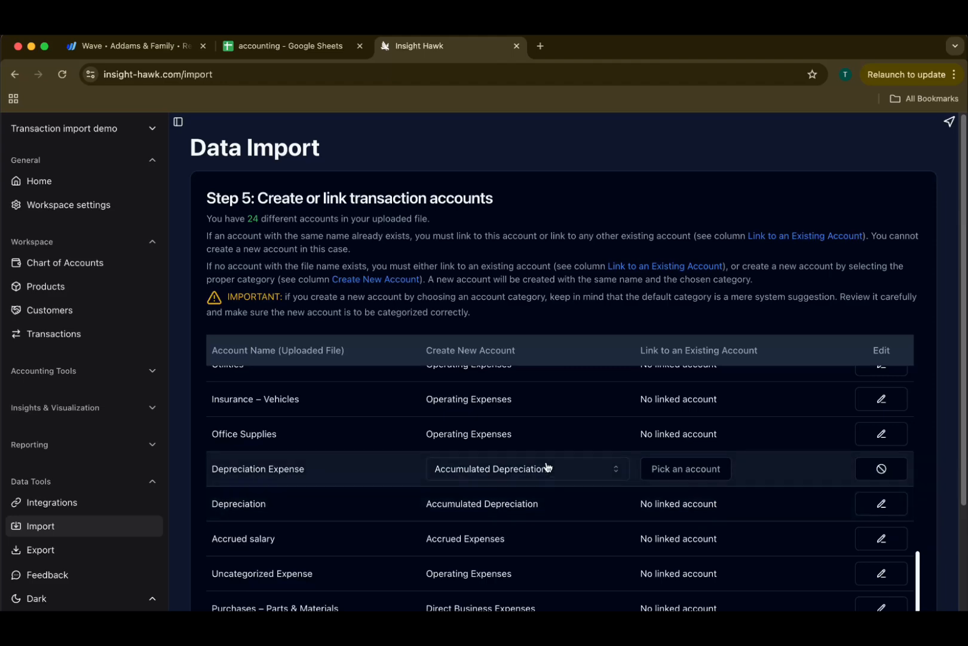
left_click(548, 466)
type("op")
key("Return")
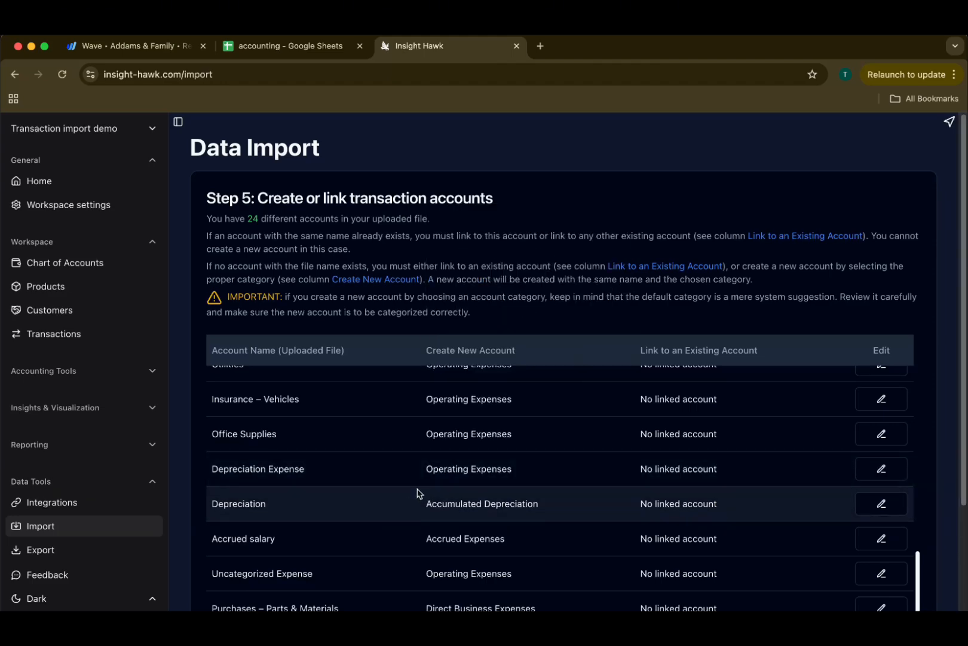
Set the new-account category of Gain on Foreign Exchange to Direct Business Revenue
scroll(418, 484, "down", 3)
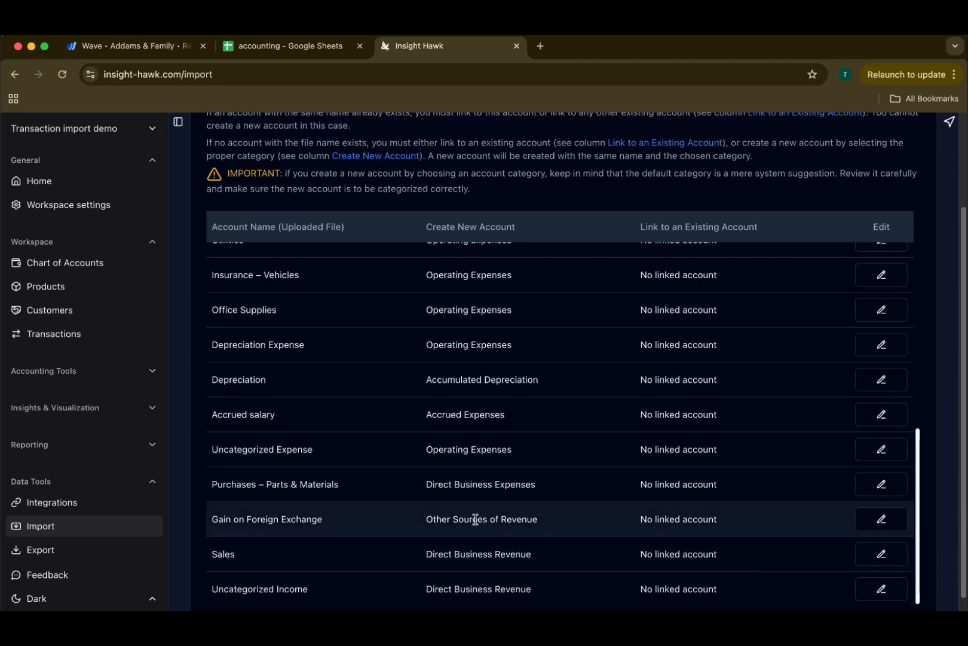
left_click_drag(432, 521, 512, 515)
left_click(508, 527)
left_click(879, 521)
left_click(512, 519)
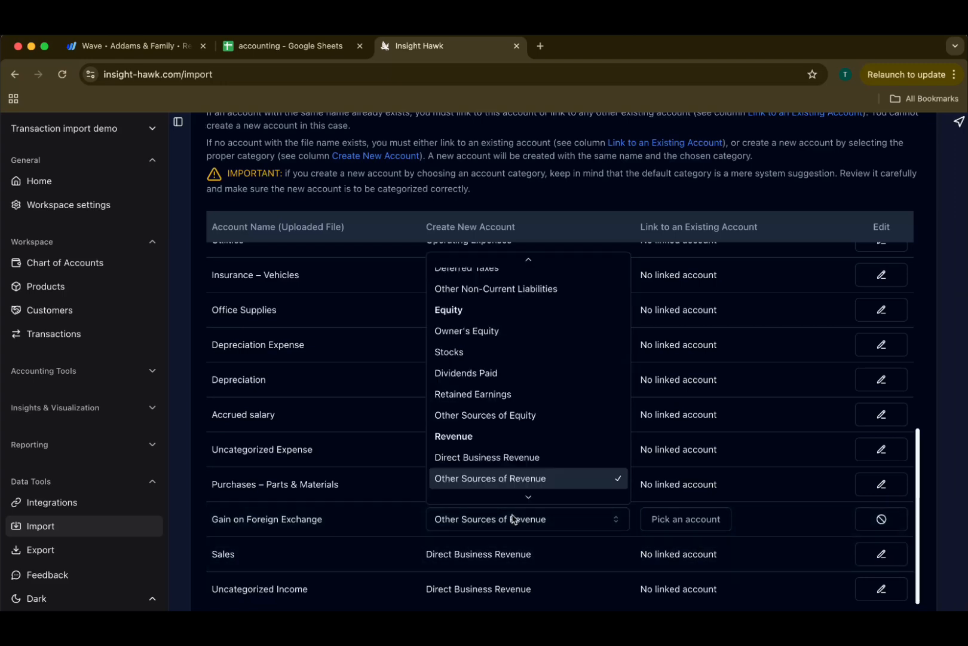
left_click(490, 442)
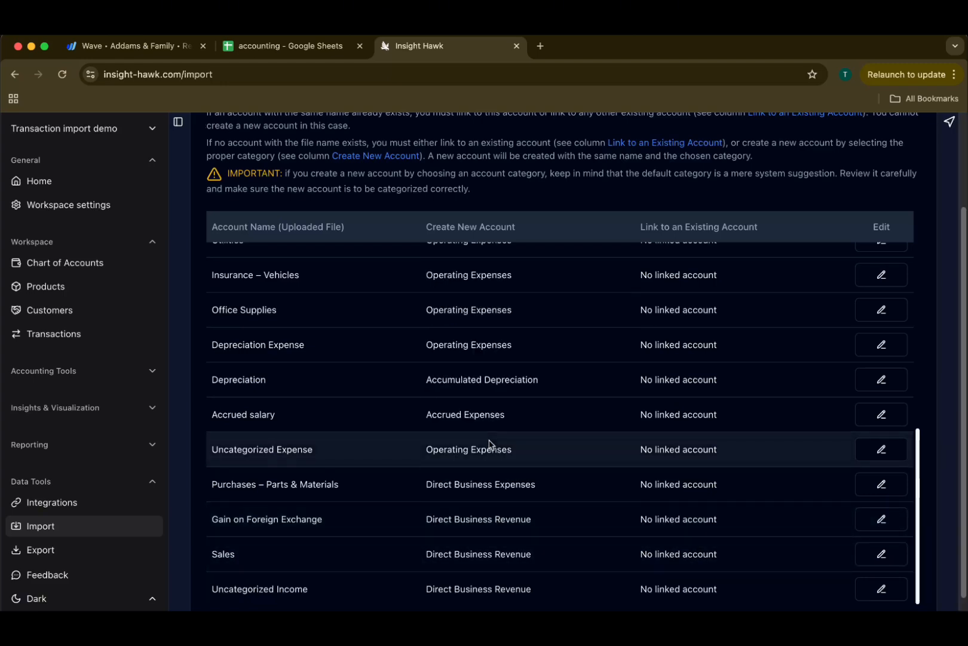
Recheck the suggested account categories and set the new-account category of Service to be provided to Deferred Revenue
scroll(365, 512, "down", 2)
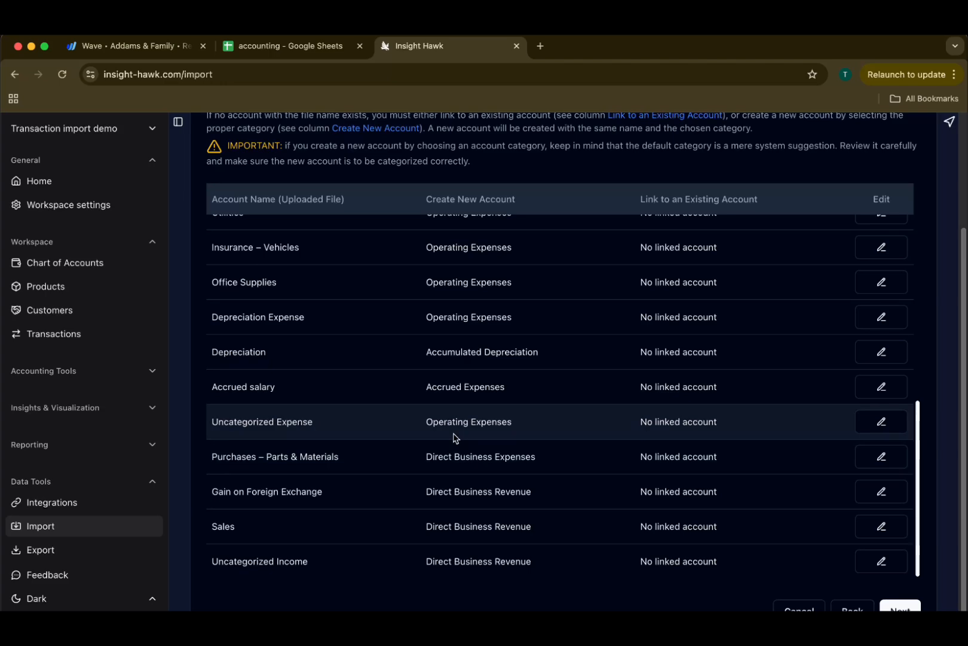
scroll(451, 437, "up", 3)
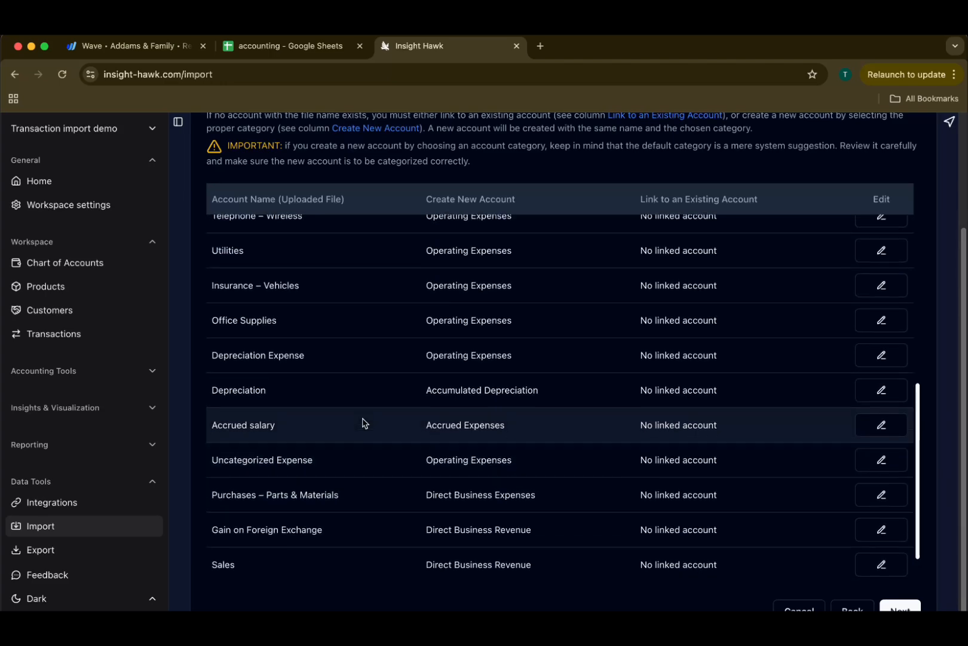
scroll(361, 422, "up", 10)
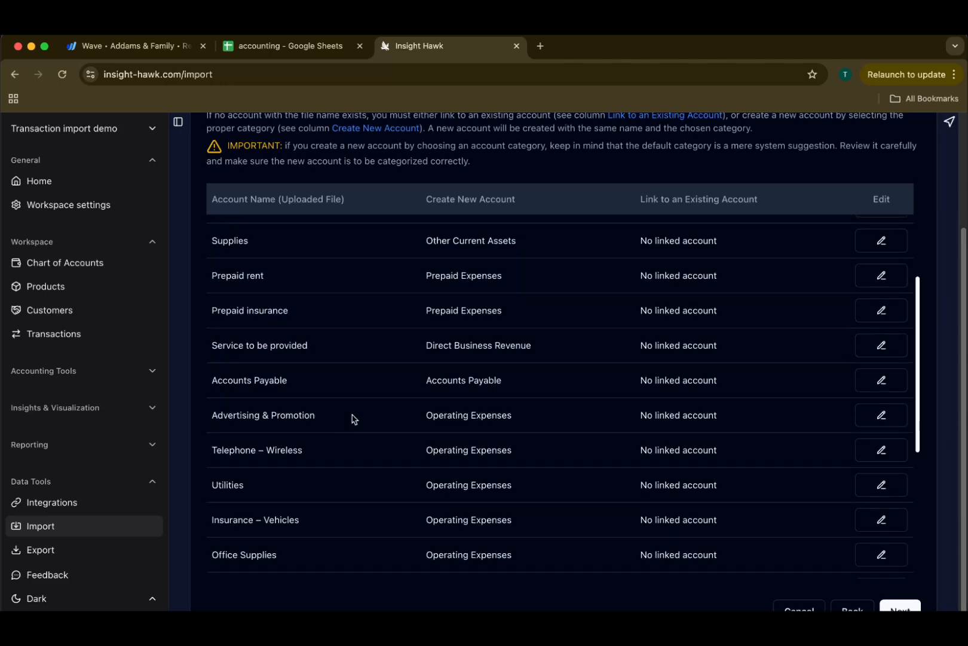
left_click_drag(212, 345, 309, 348)
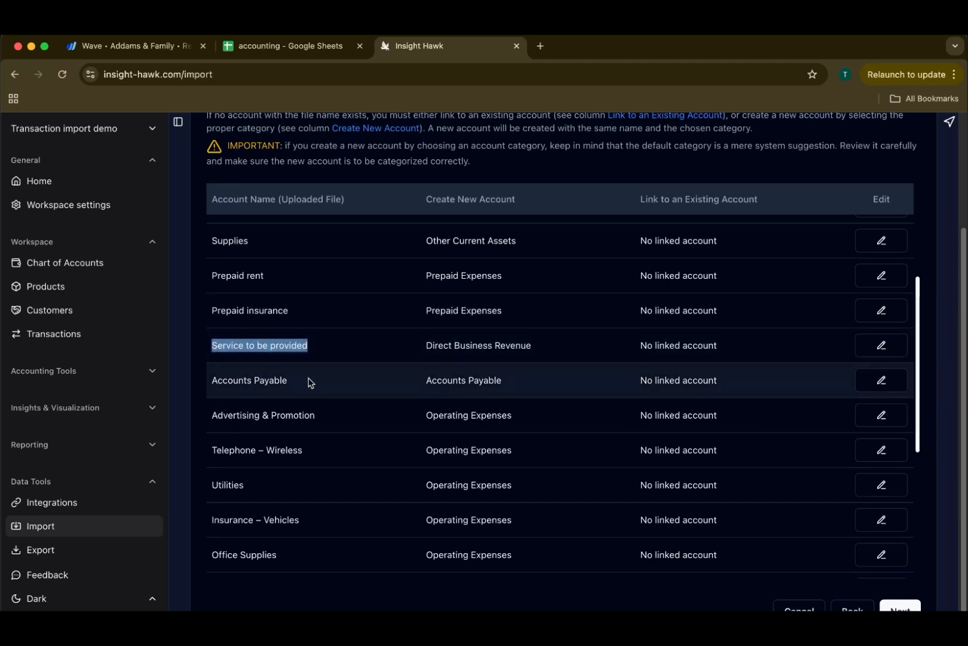
left_click_drag(425, 345, 530, 342)
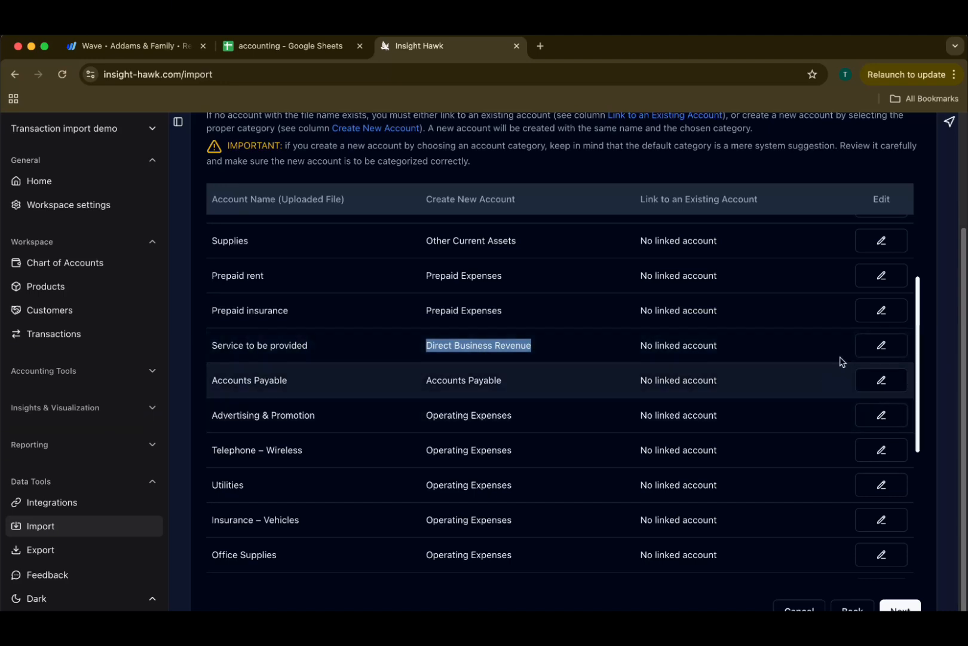
left_click(881, 345)
left_click(570, 346)
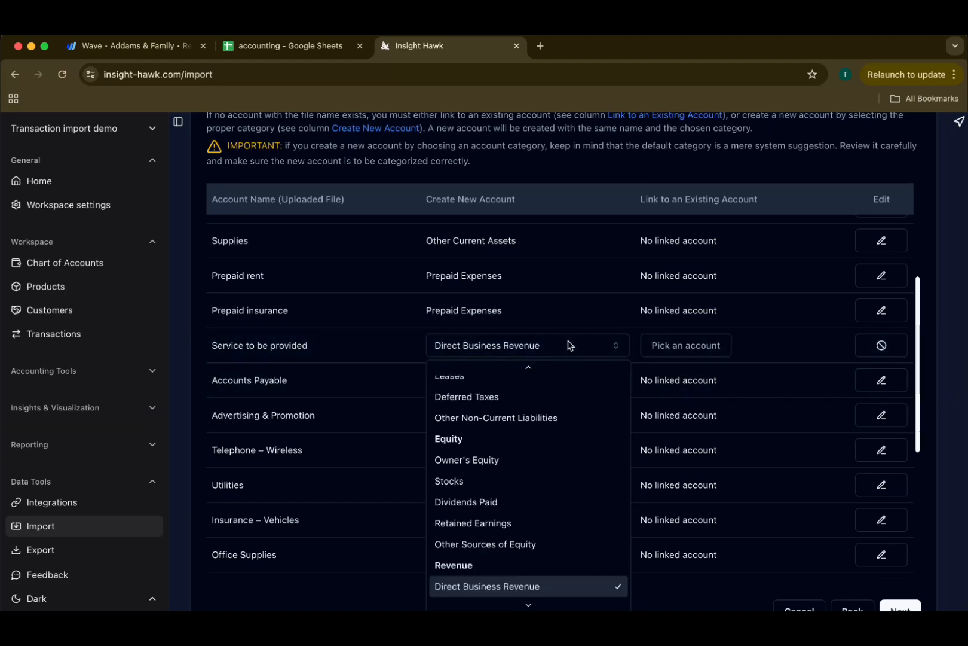
scroll(545, 464, "up", 3)
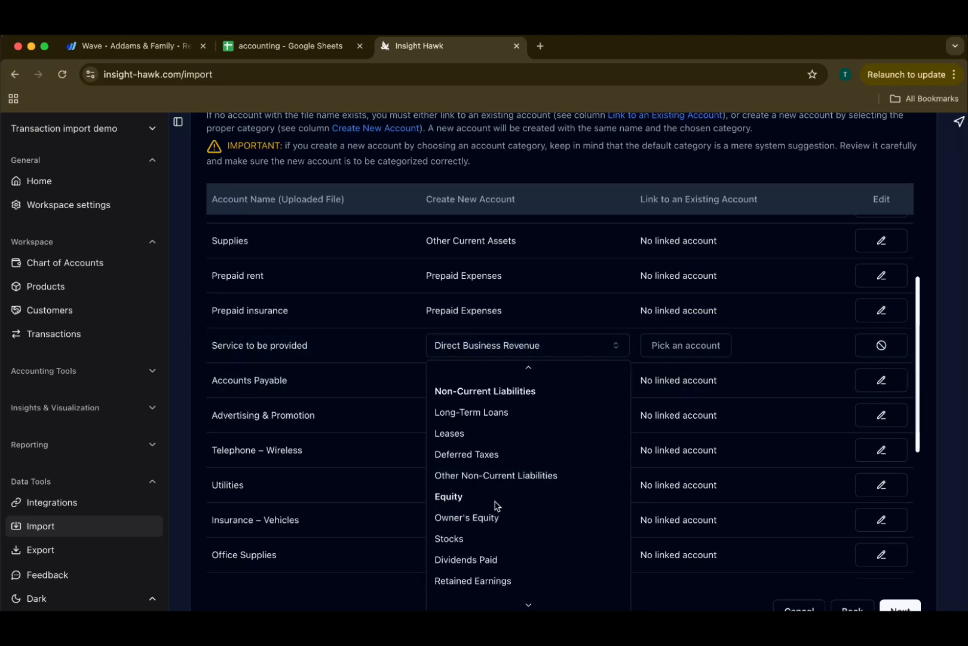
scroll(480, 493, "up", 3)
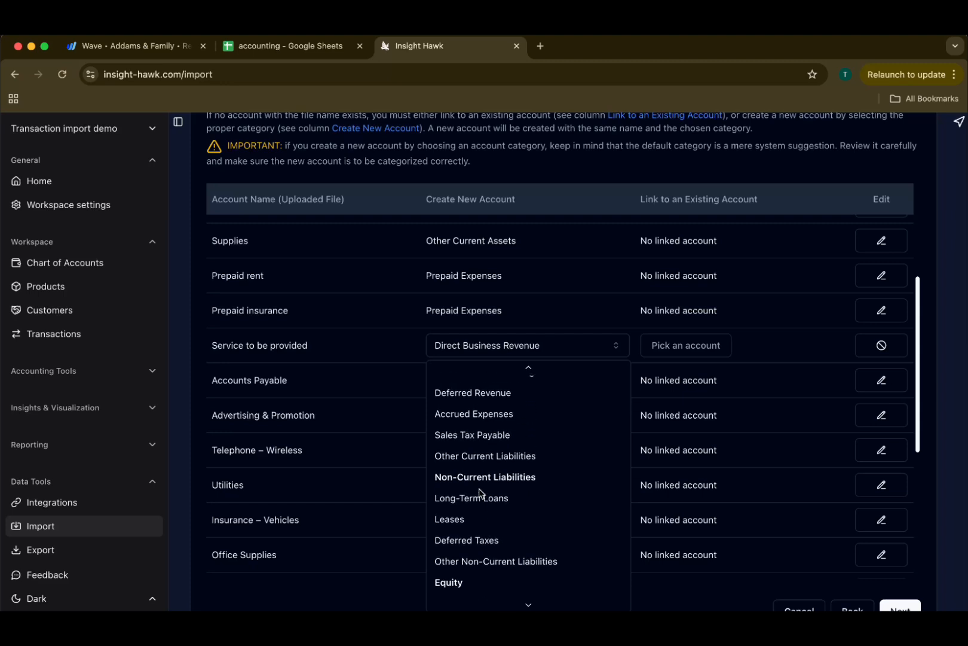
left_click(490, 394)
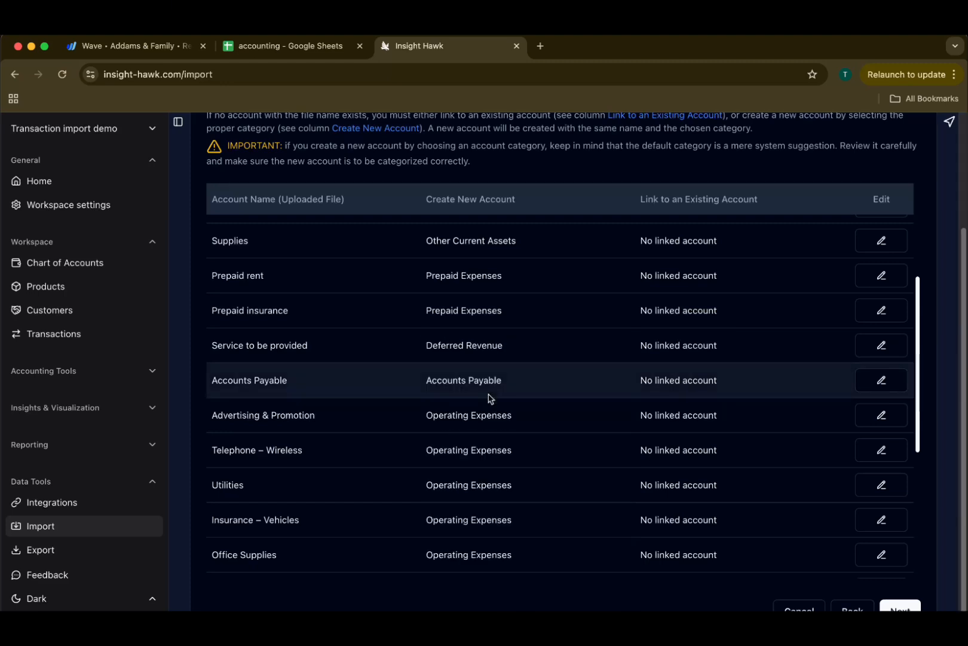
Submit the account categorization, check the verification summary and run the import of accounts and transactions to completion
scroll(615, 435, "down", 5)
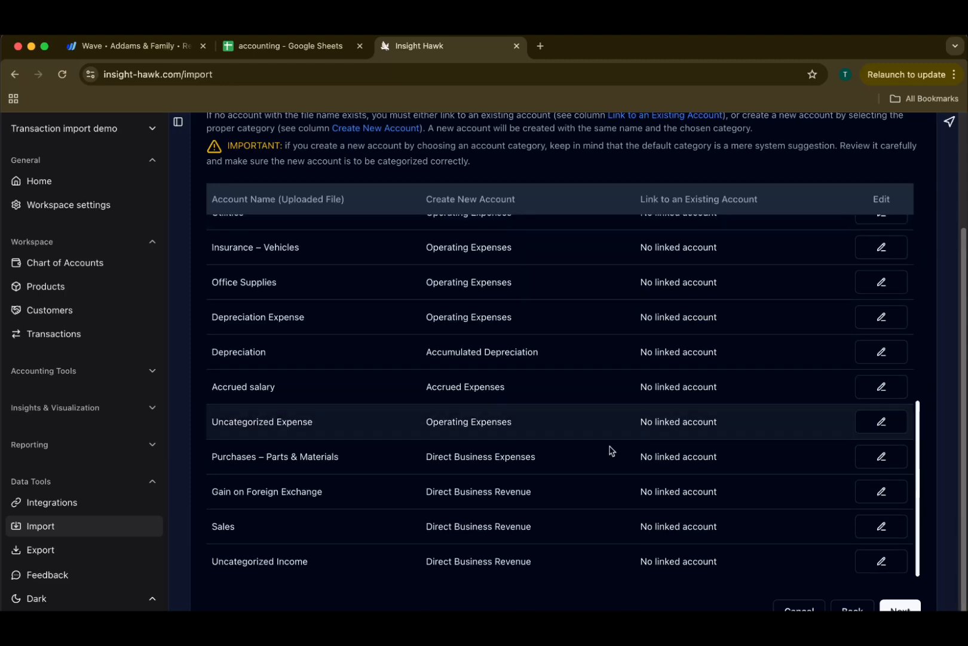
left_click(900, 607)
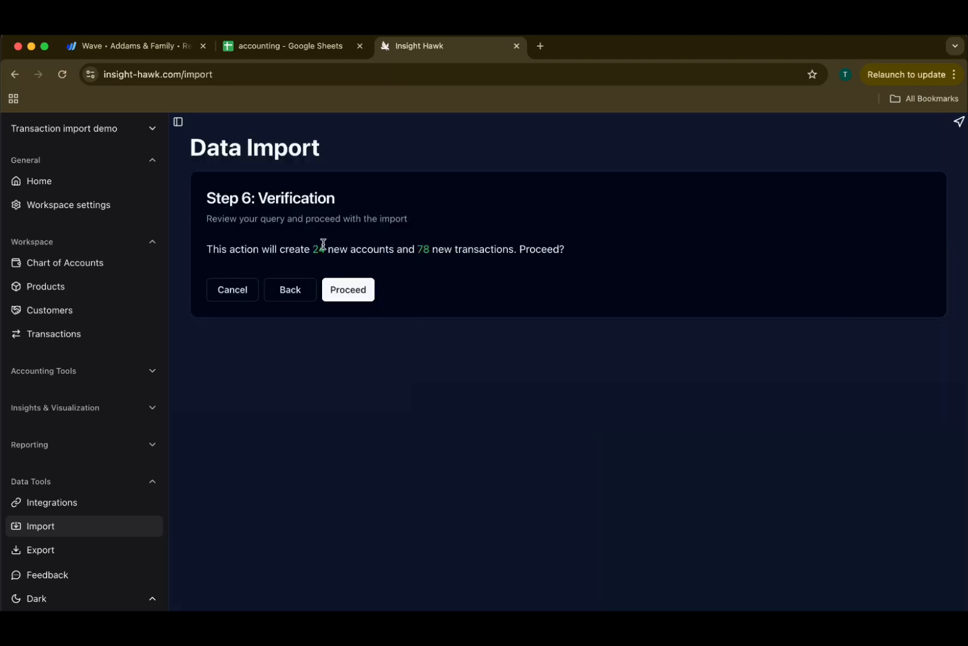
left_click_drag(311, 252, 337, 249)
left_click_drag(408, 250, 453, 250)
left_click(359, 295)
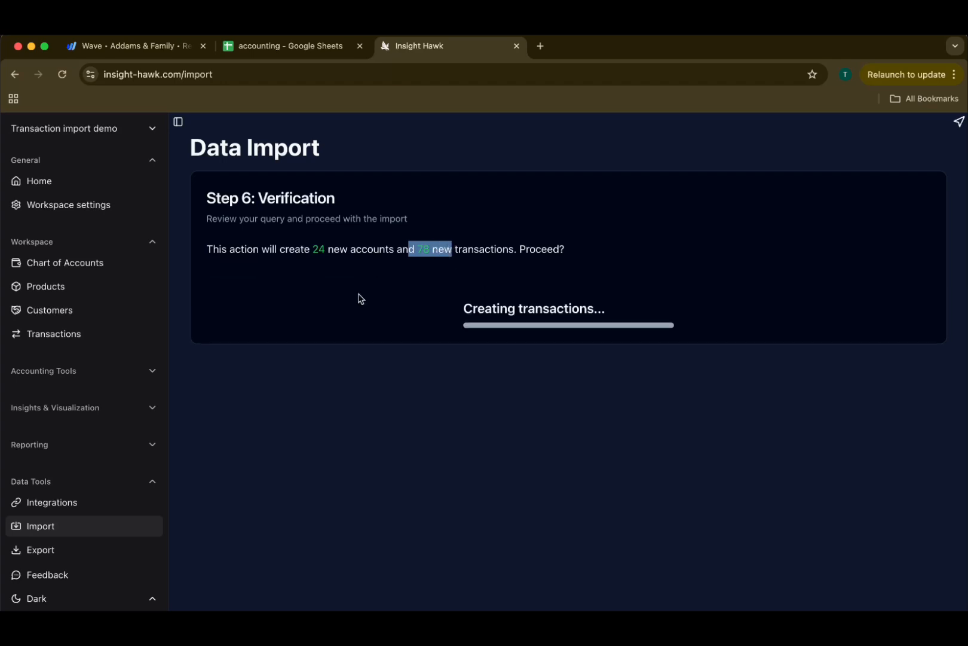
left_click(242, 323)
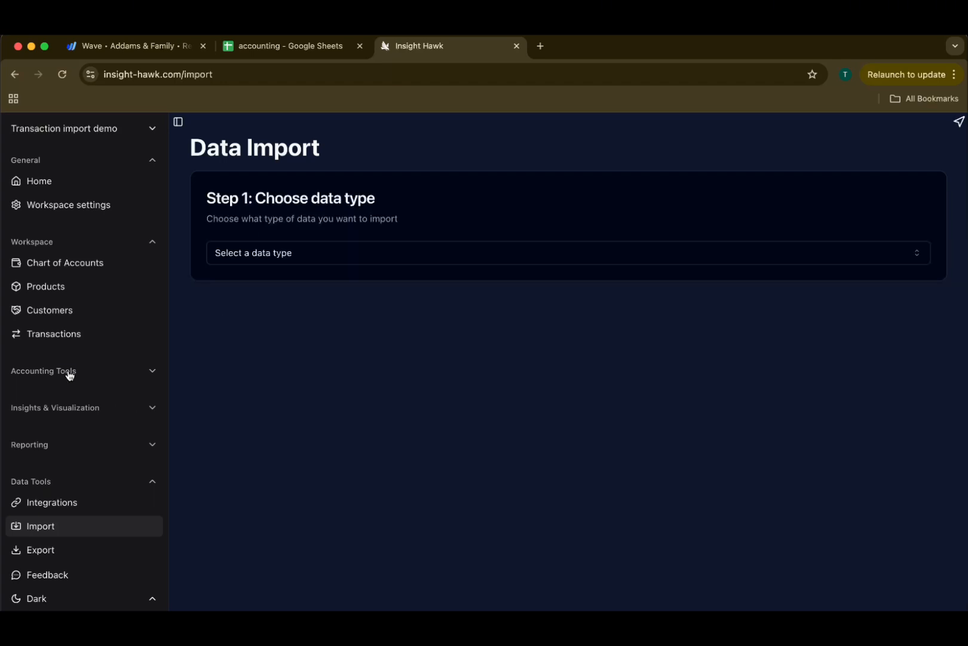
Examine the first and last pages of imported transactions and compare the zero-amount entries with the debit amounts in the Google Sheets accounting file
left_click(62, 339)
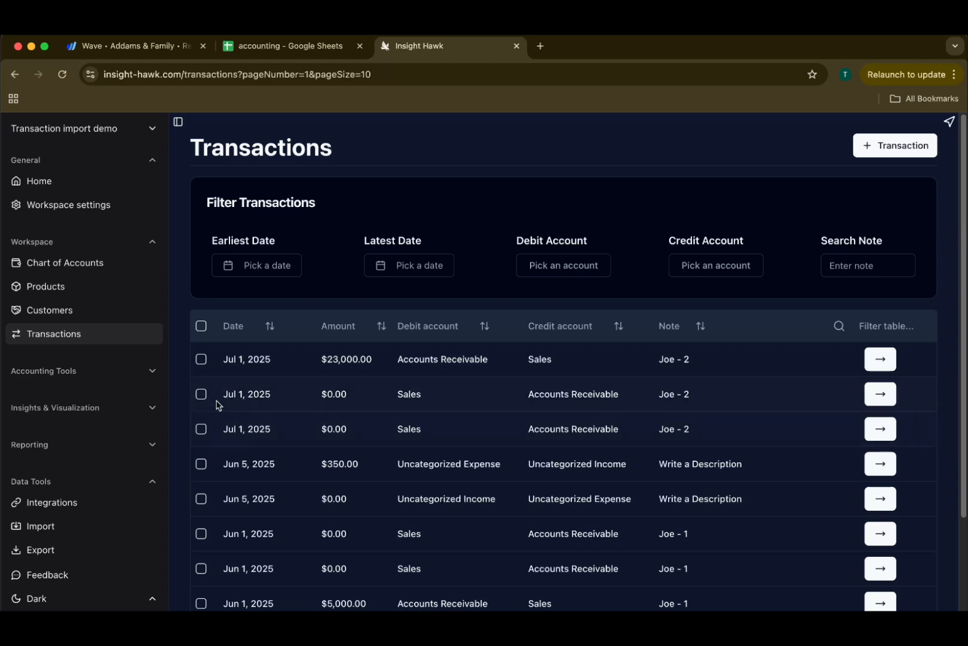
scroll(372, 425, "down", 5)
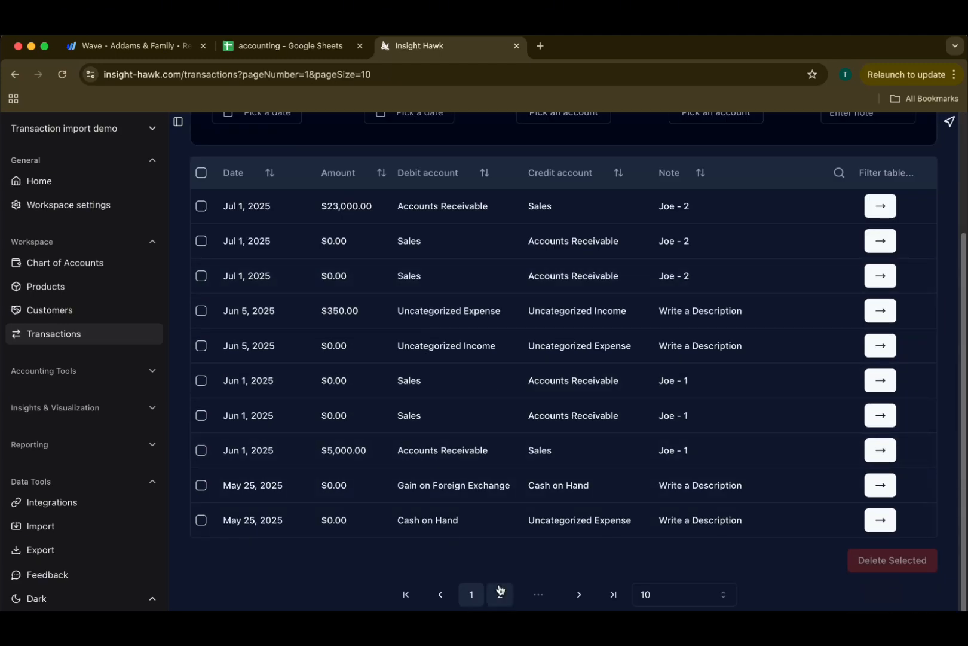
left_click(614, 595)
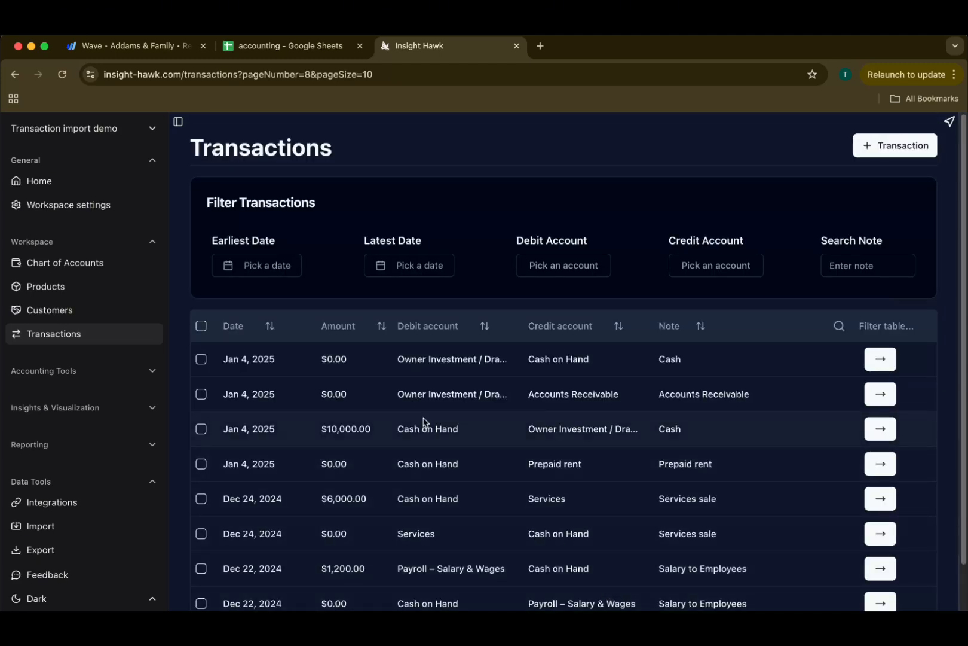
left_click_drag(319, 359, 356, 360)
left_click_drag(317, 394, 347, 399)
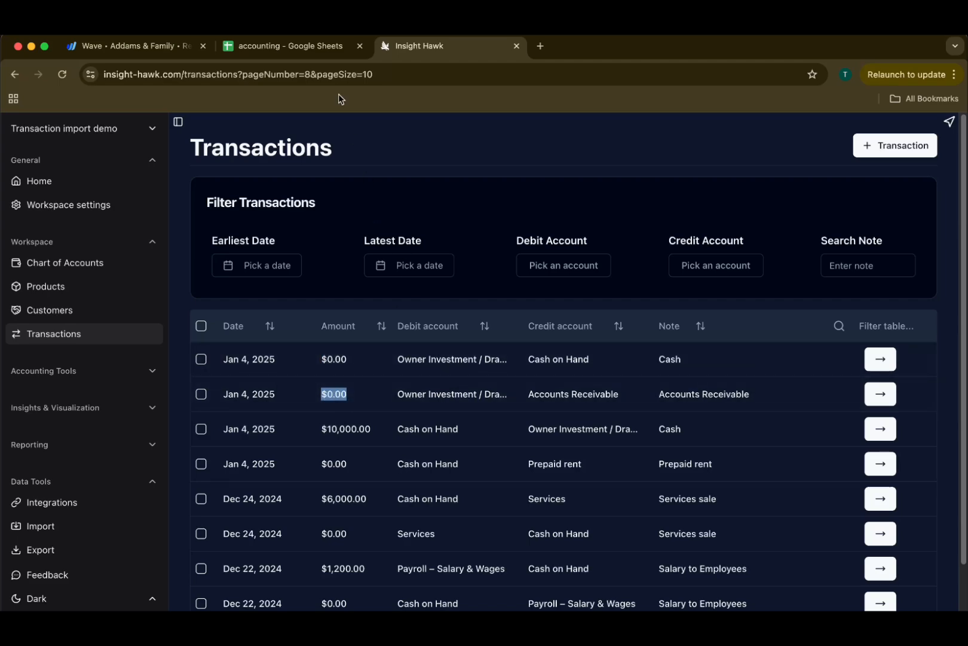
left_click(317, 48)
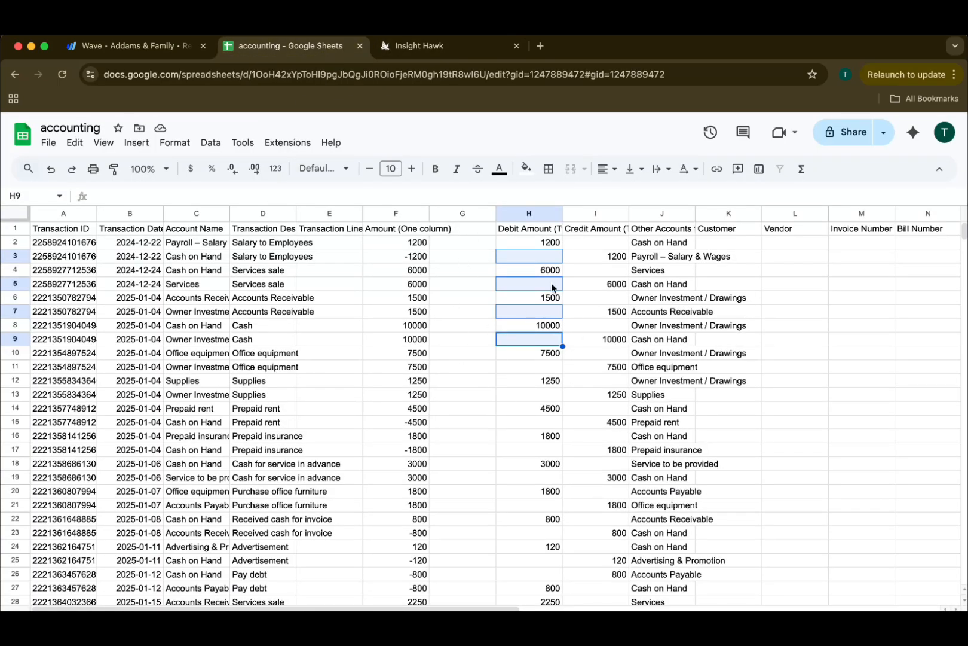
left_click(444, 46)
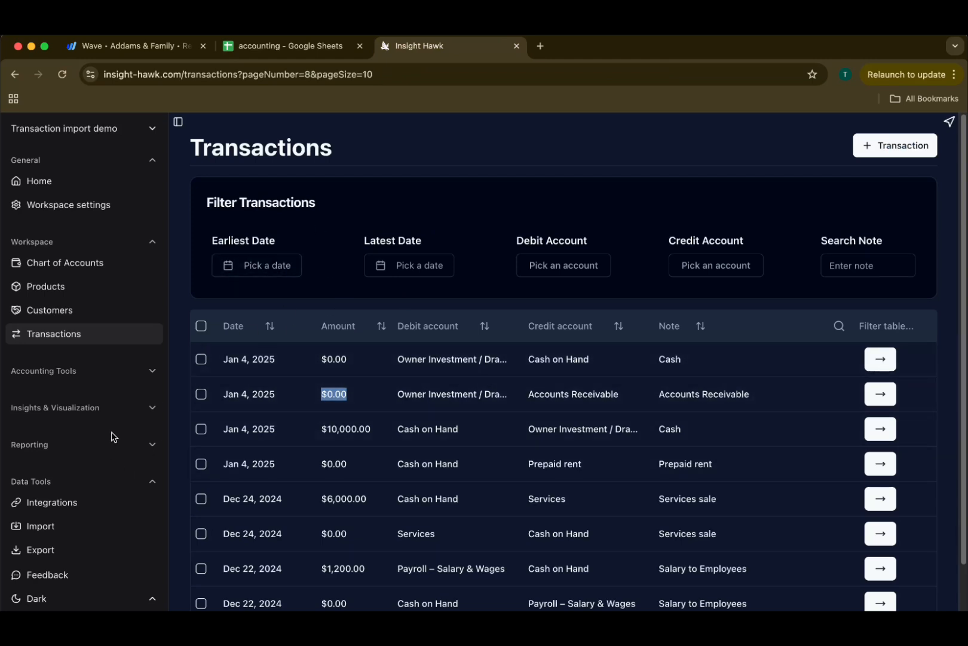
Open the Income Statement report and set its period start date to Dec 1, 2024
scroll(111, 437, "down", 2)
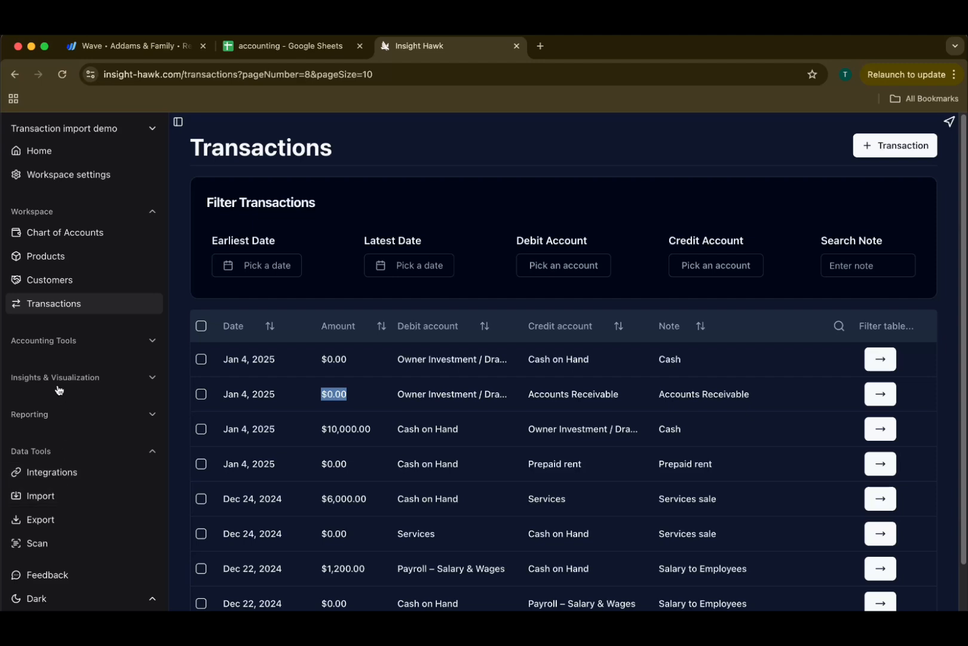
left_click(37, 415)
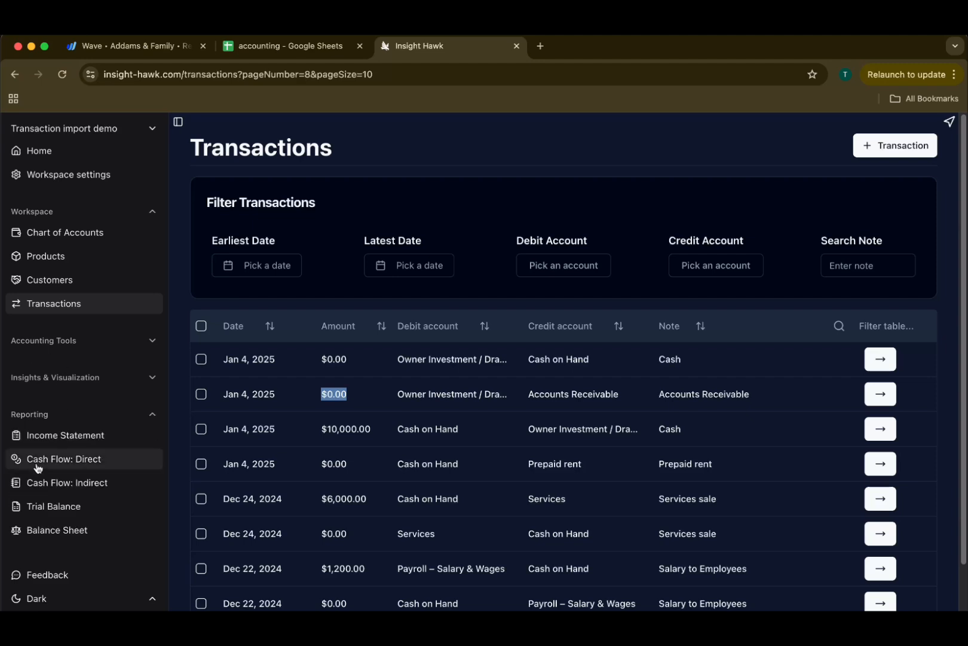
left_click(67, 436)
left_click(347, 326)
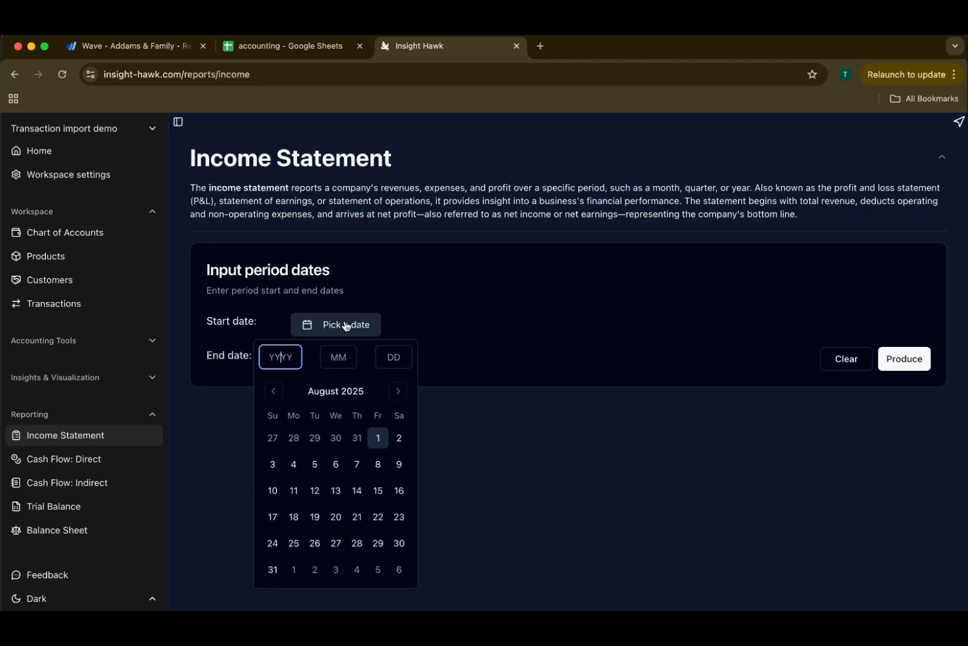
type("20241201")
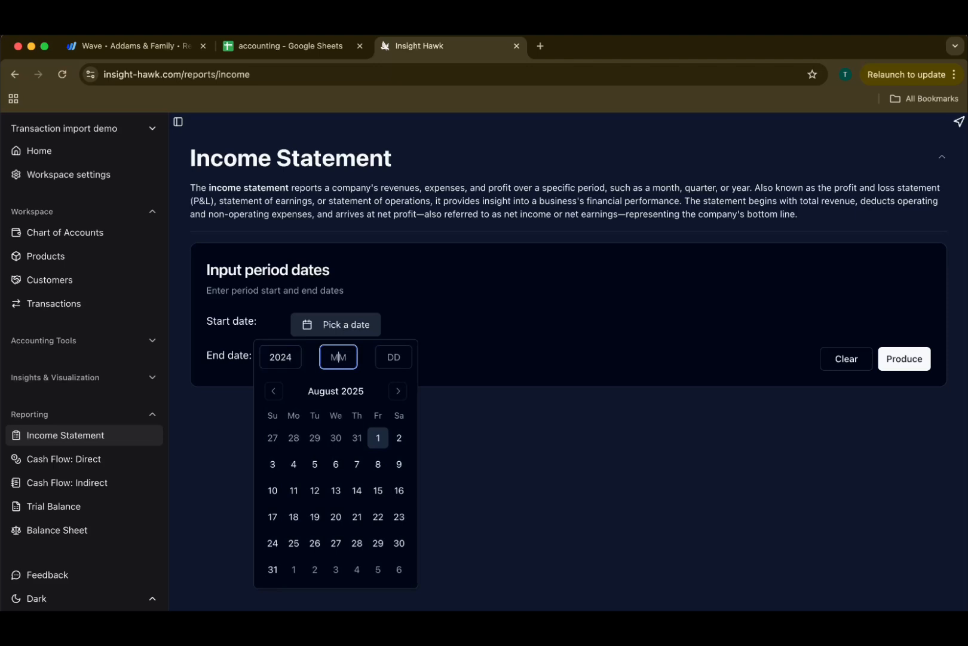
left_click(532, 247)
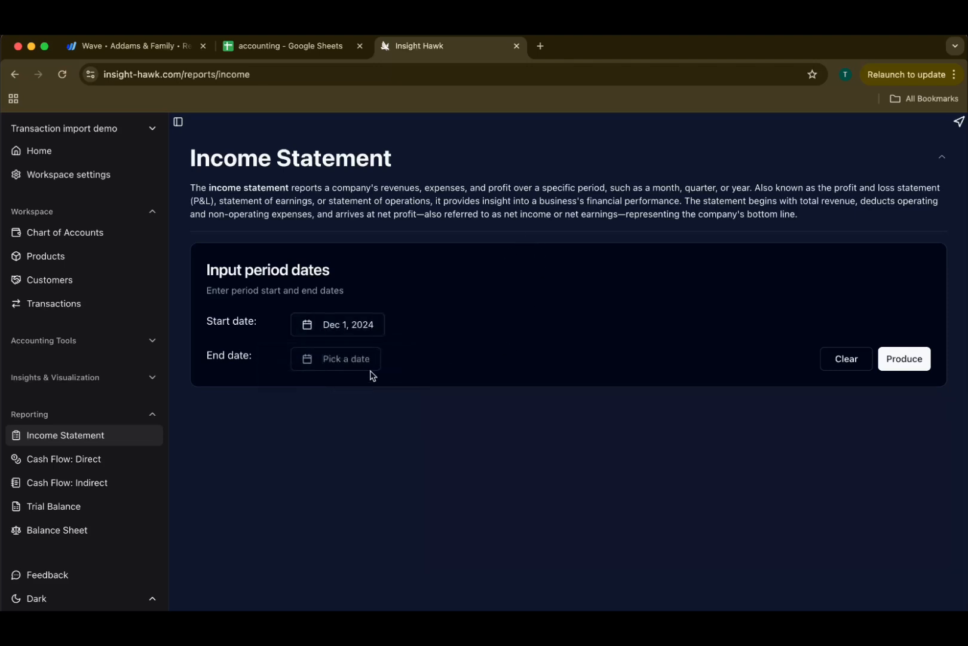
Set the period end date to Aug 1, 2025, produce the income statement and view it down to net income
left_click(354, 366)
left_click(379, 472)
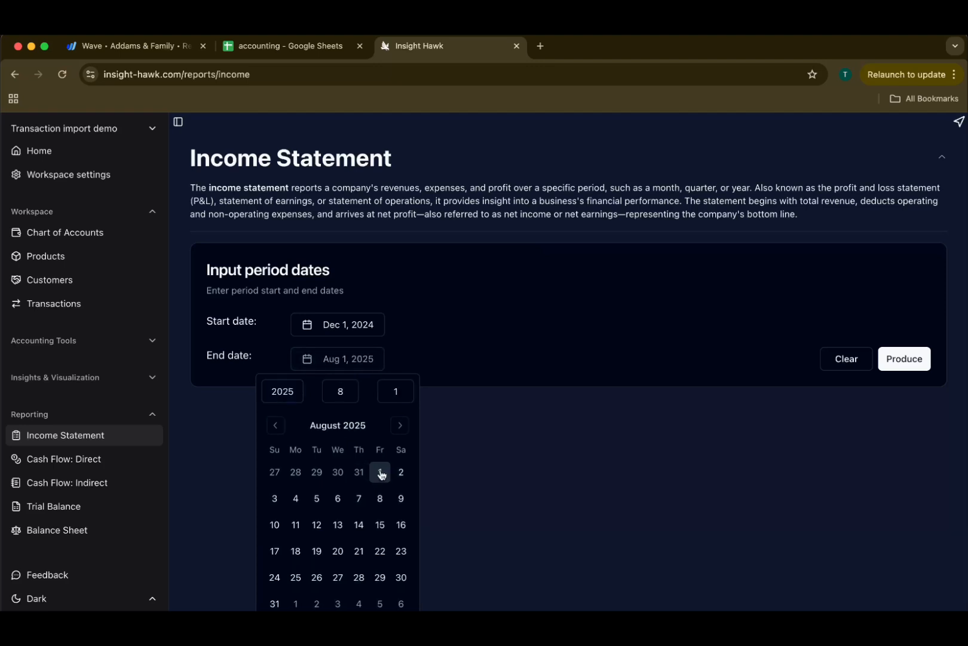
left_click(518, 418)
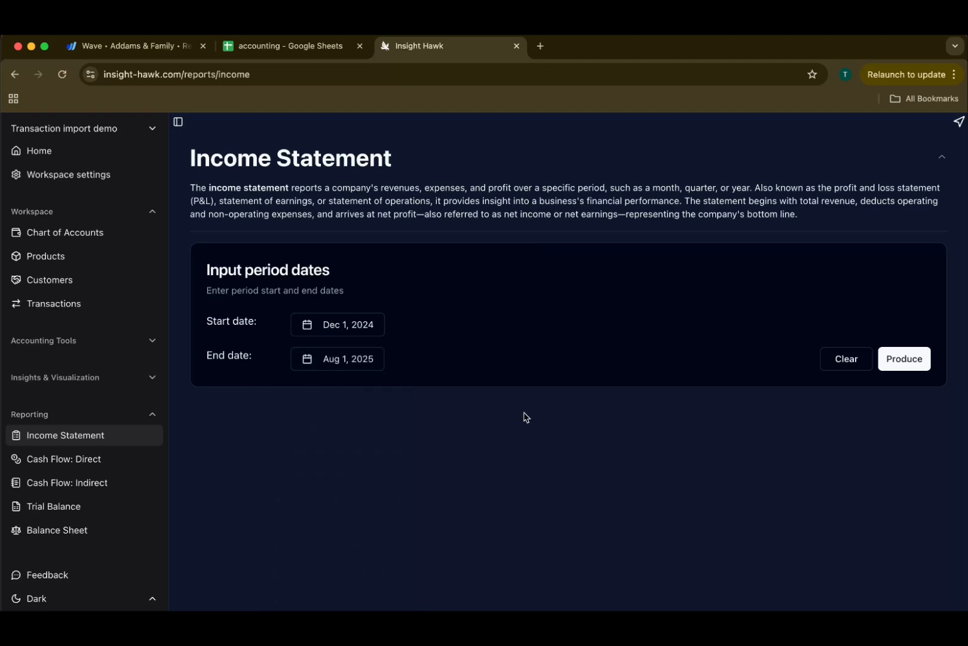
left_click(910, 364)
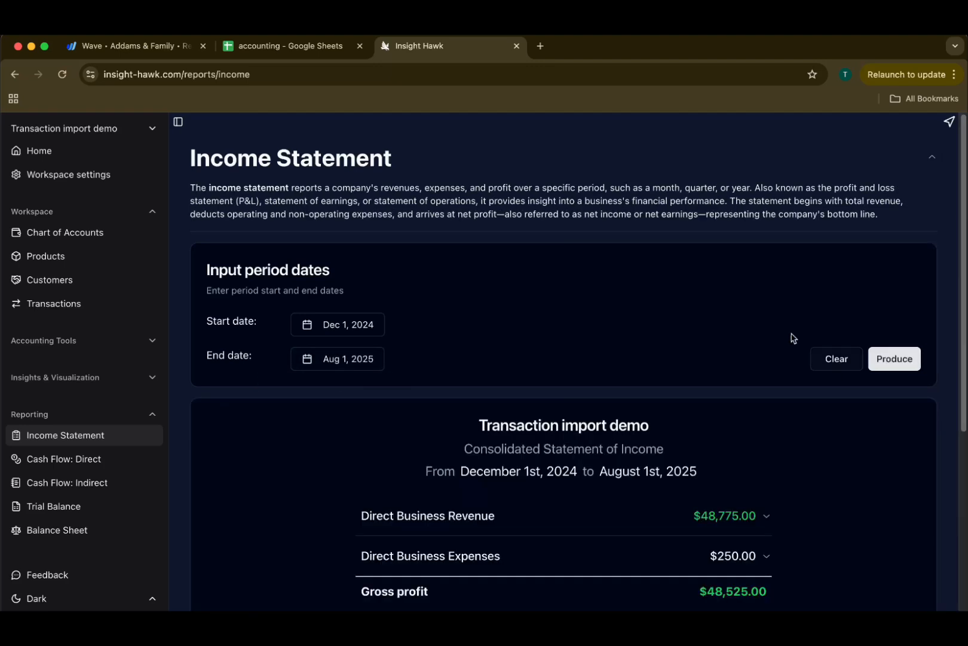
scroll(795, 323, "down", 5)
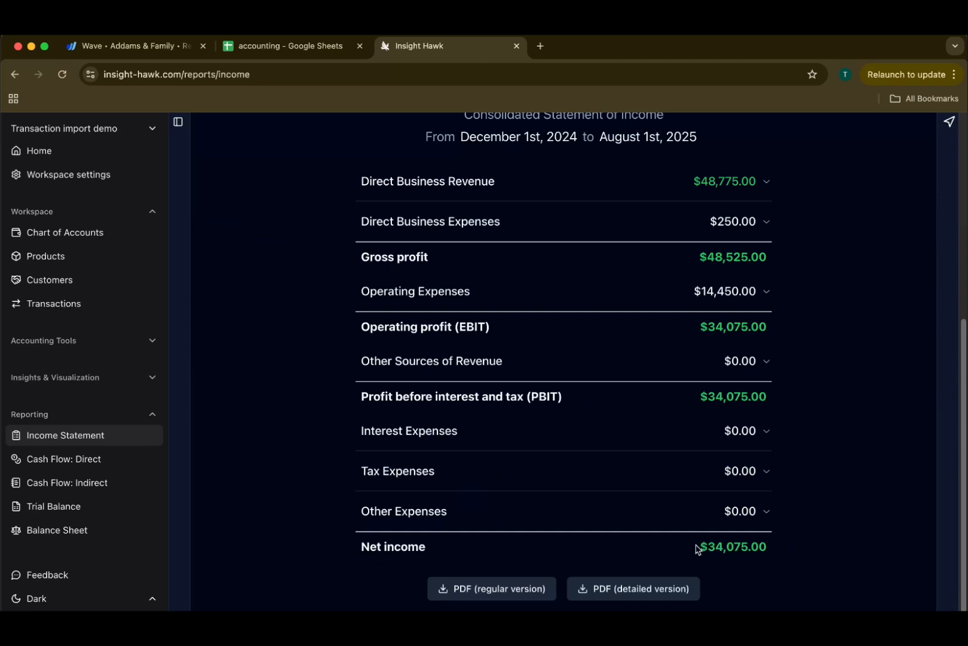
Compare the income statement's net income with the net profit in Wave's Profit & Loss report and check Wave's income figure
left_click_drag(699, 547, 771, 549)
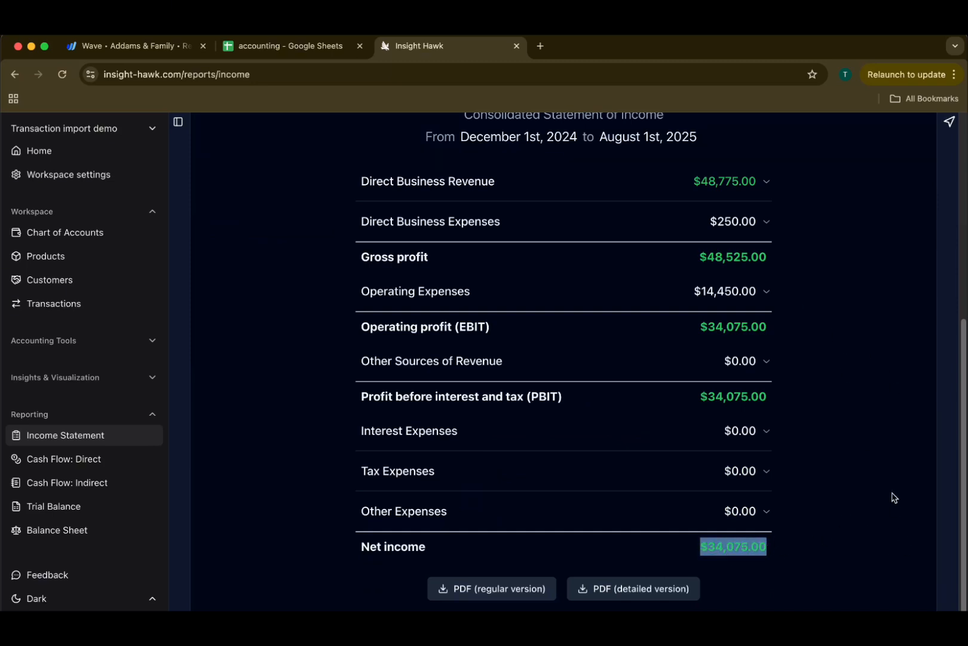
left_click(128, 46)
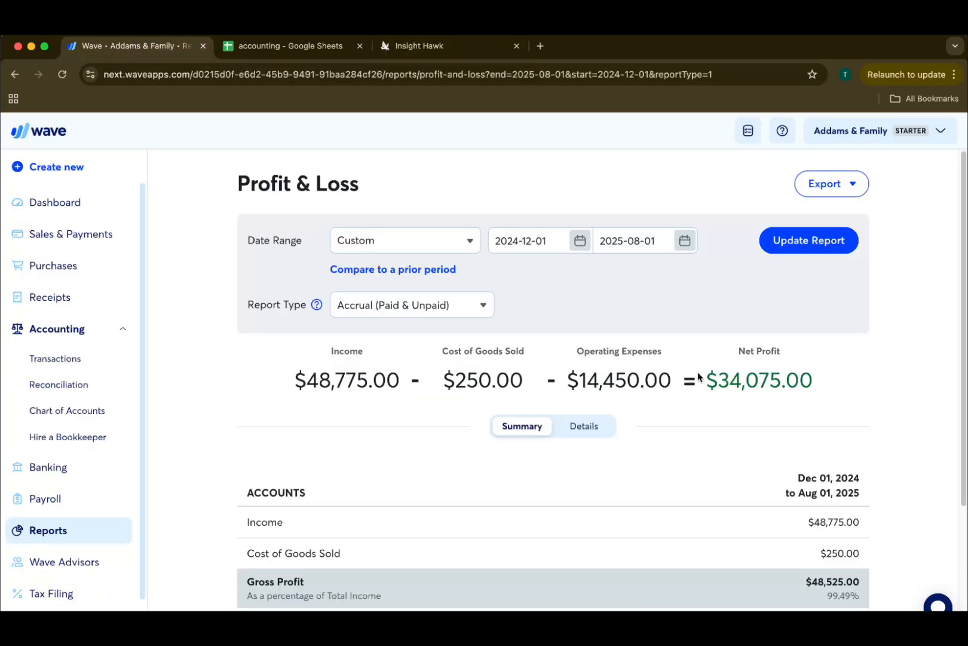
left_click_drag(709, 374, 814, 380)
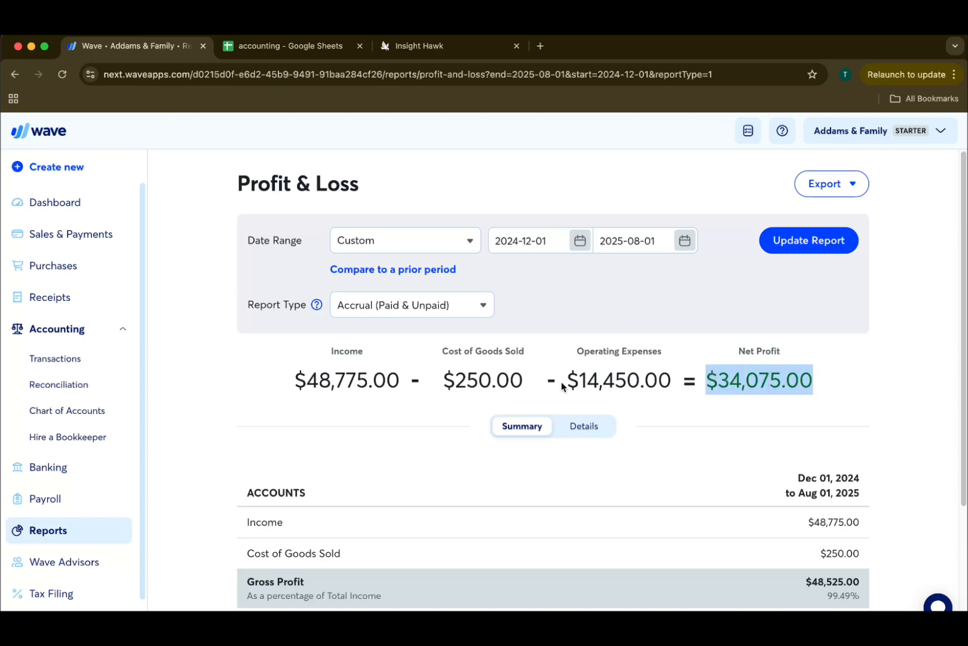
left_click_drag(303, 380, 372, 382)
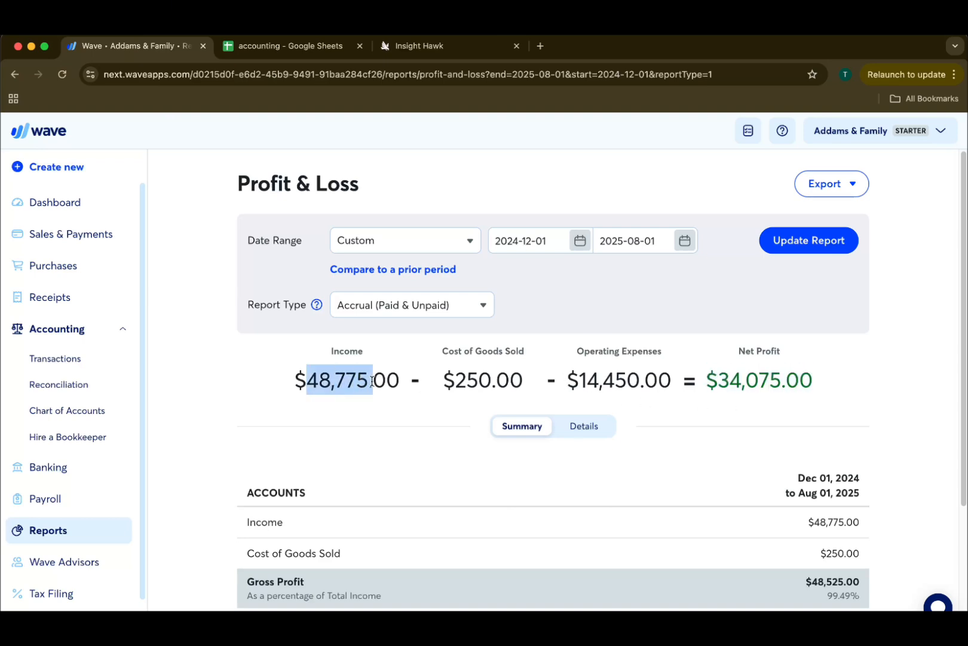
Expand Operating Expenses in Insight Hawk's income statement and compare its accounts with the operating expenses in Wave's detailed Profit & Loss report
left_click(425, 48)
scroll(691, 187, "up", 1)
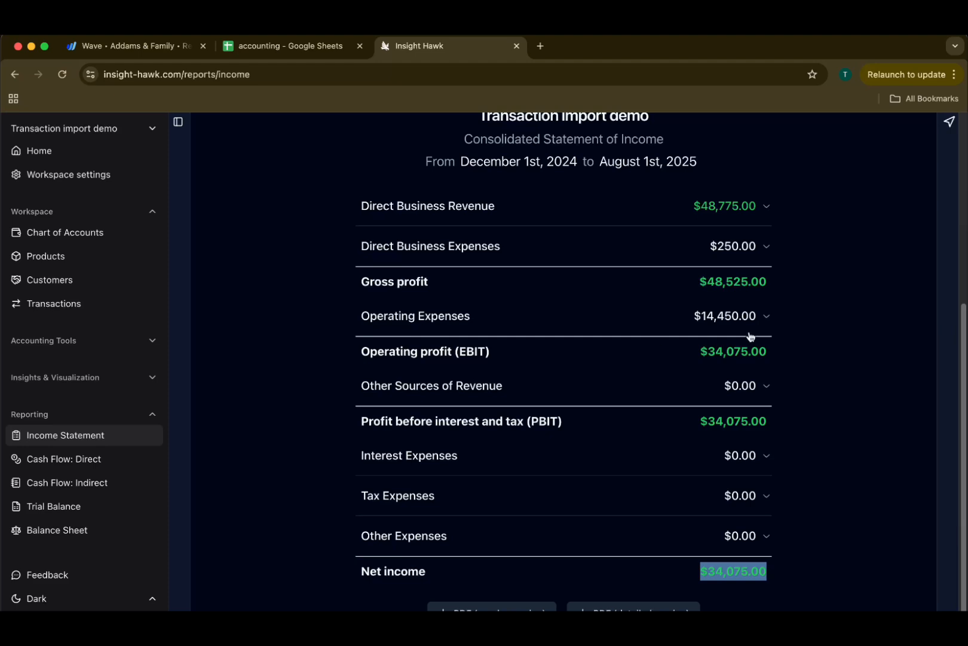
left_click(758, 316)
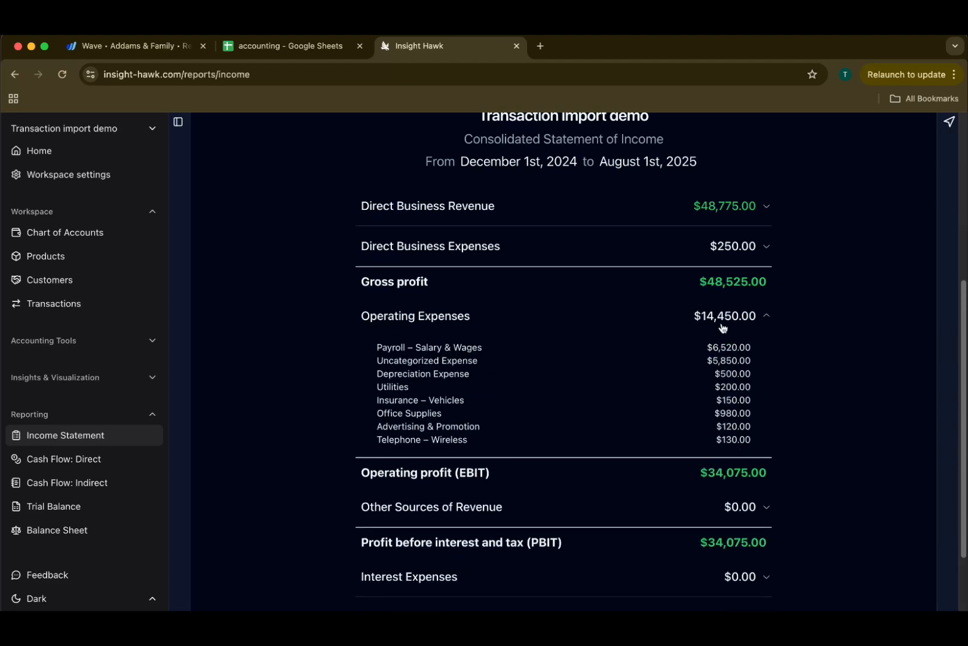
left_click(135, 45)
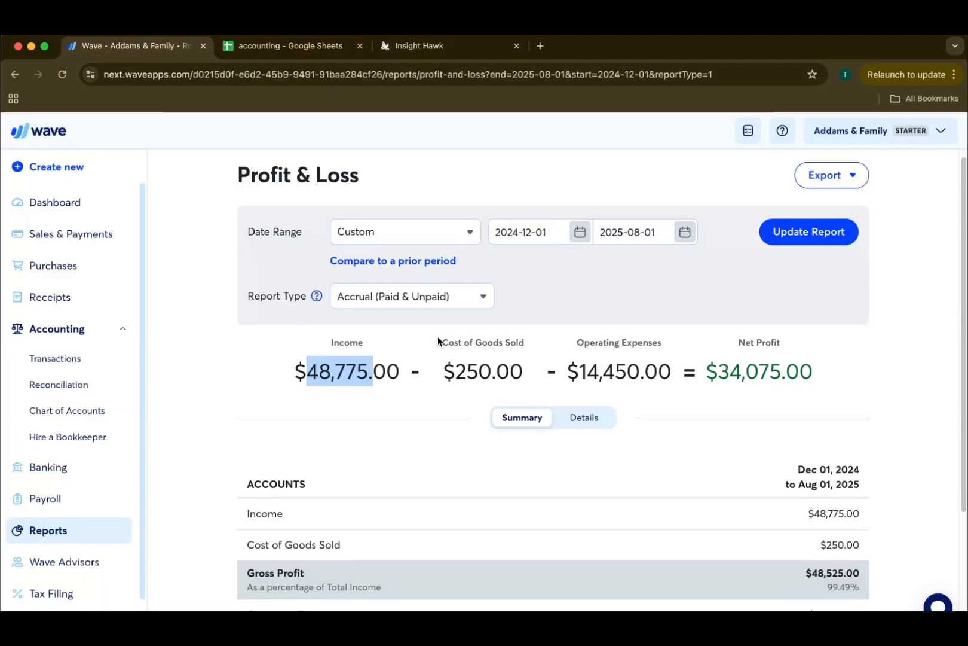
left_click(580, 416)
scroll(402, 405, "down", 2)
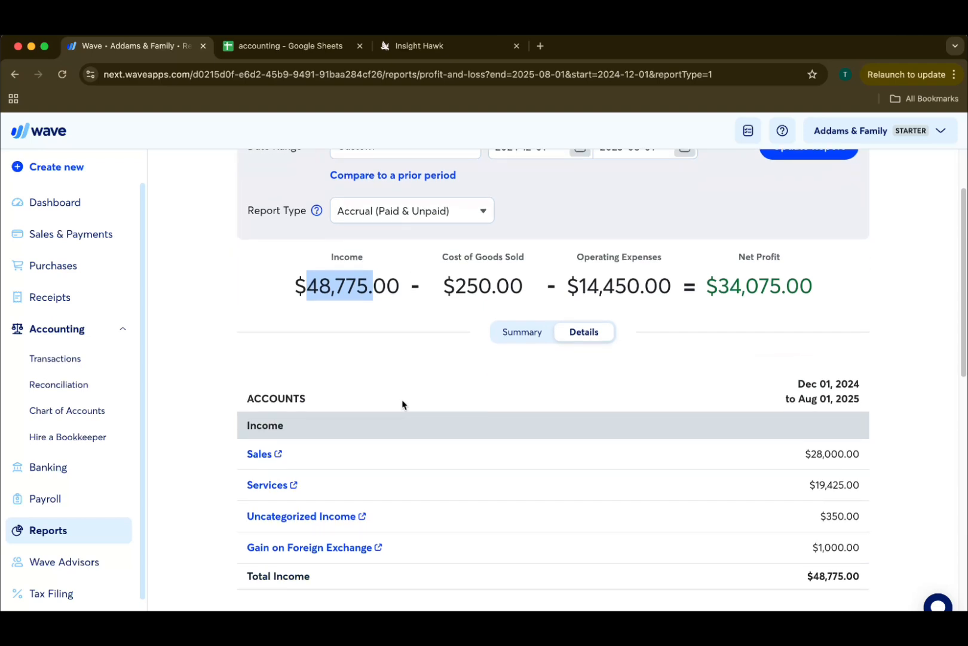
scroll(402, 405, "down", 10)
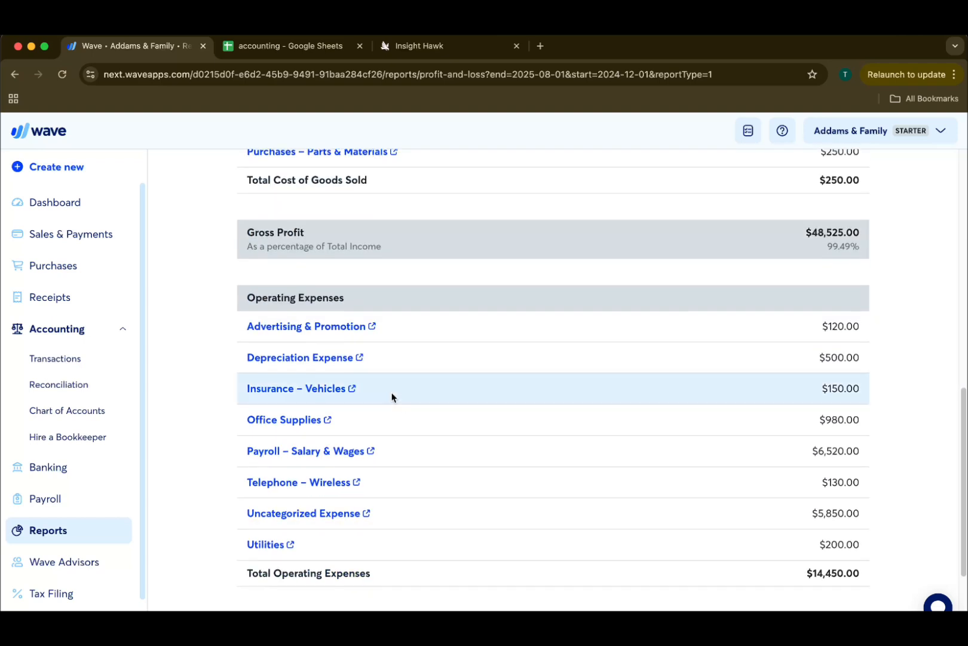
scroll(391, 397, "down", 1)
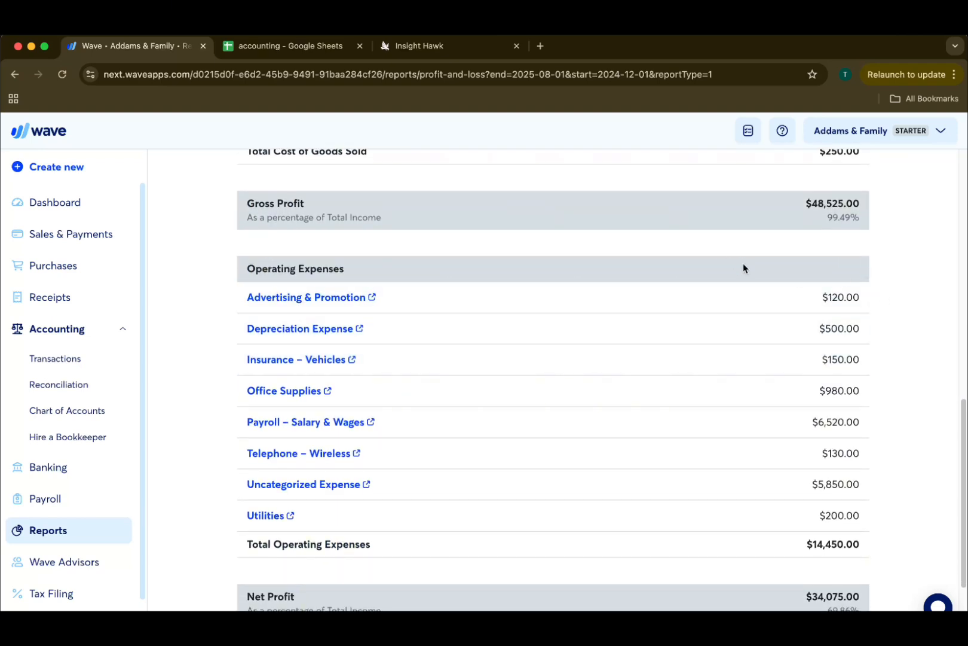
left_click_drag(743, 265, 866, 544)
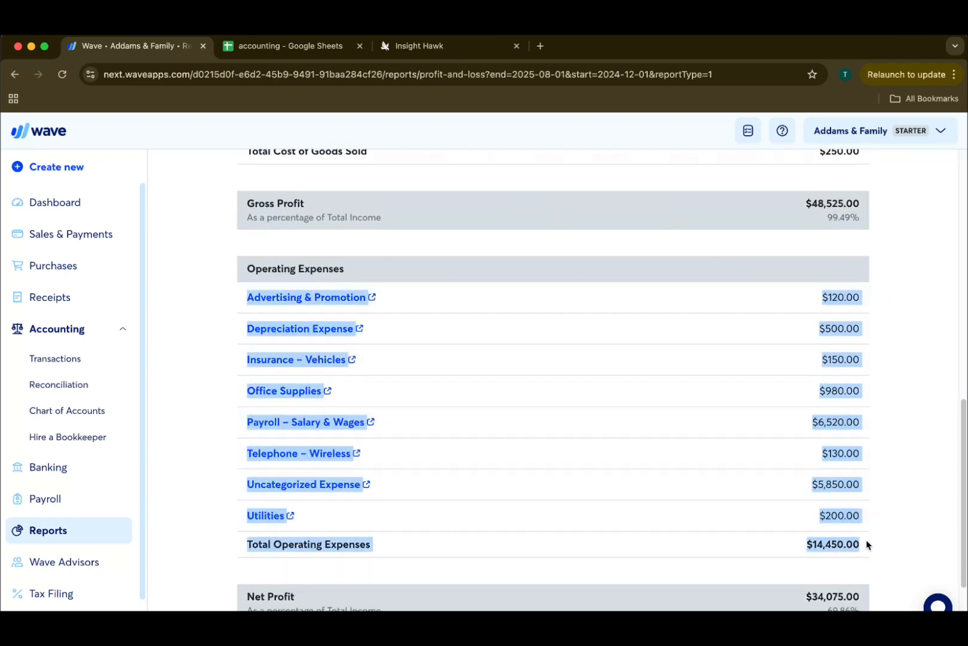
Switch back to Insight Hawk, download the regular PDF version of the income statement and open the file
left_click(453, 43)
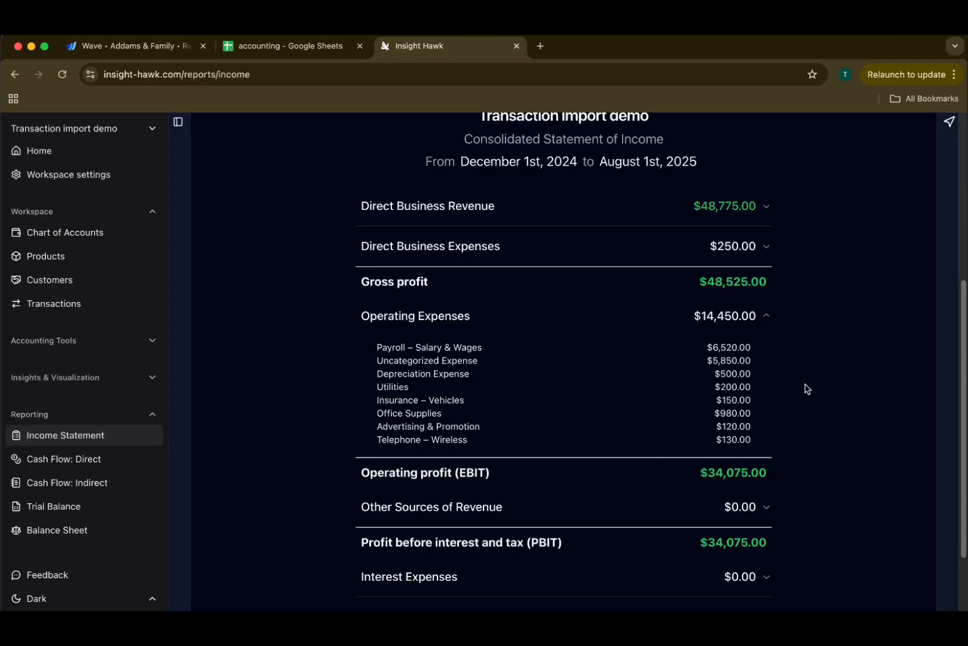
scroll(816, 373, "down", 5)
left_click(860, 478)
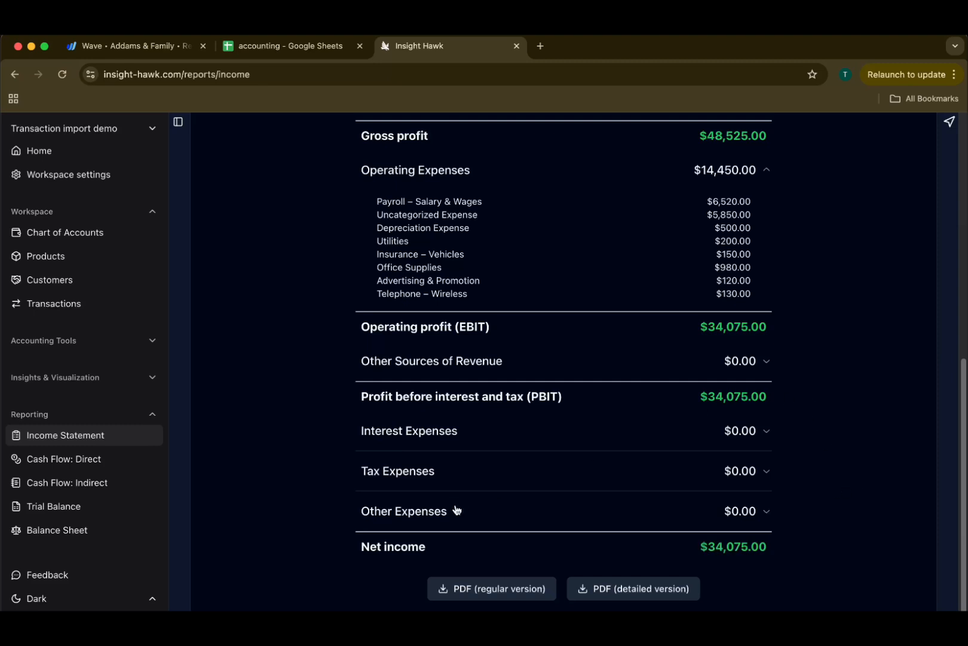
left_click(518, 592)
left_click(704, 124)
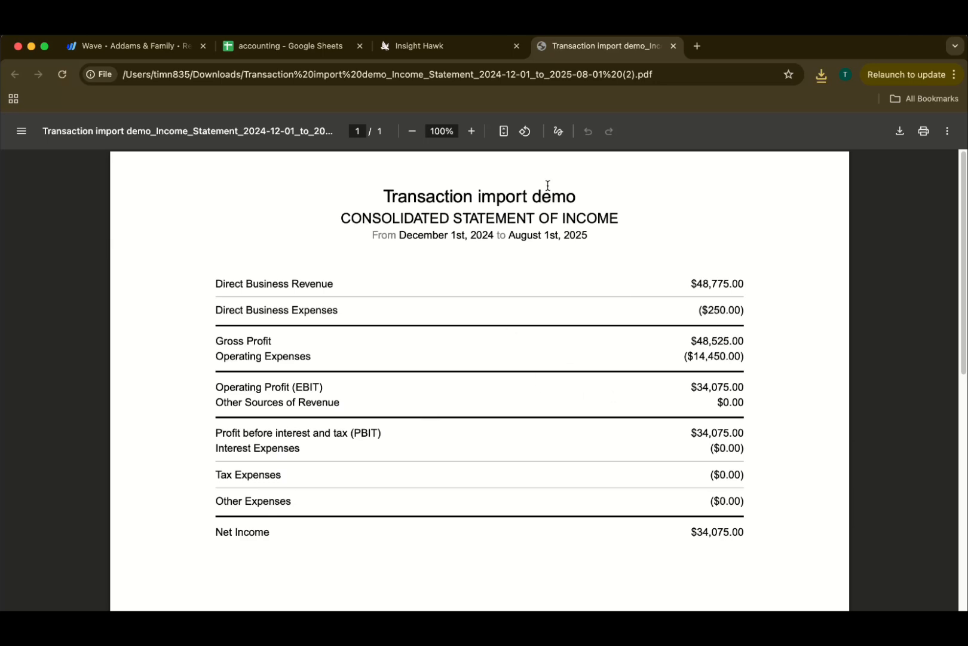
Download the detailed PDF version of the income statement from Insight Hawk, open it and review its account breakdown
left_click(442, 46)
left_click(616, 587)
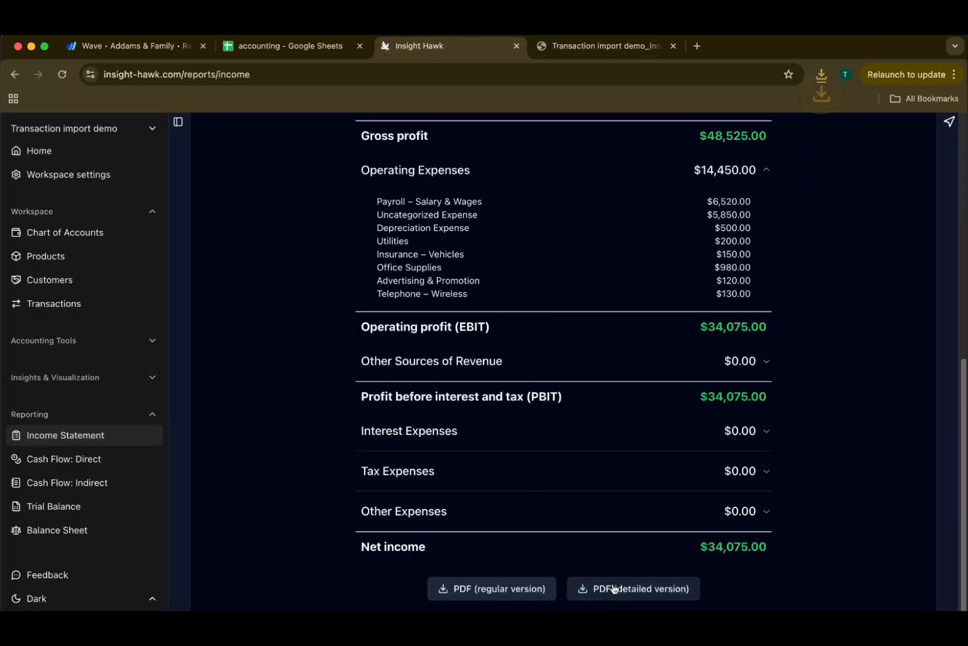
left_click(821, 74)
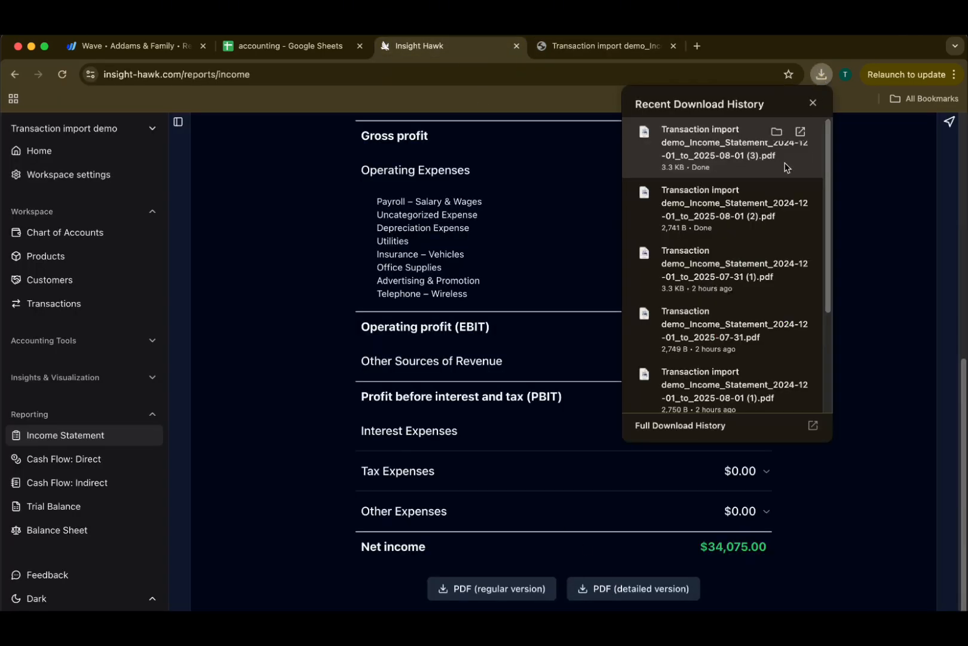
left_click(717, 141)
scroll(598, 394, "down", 1)
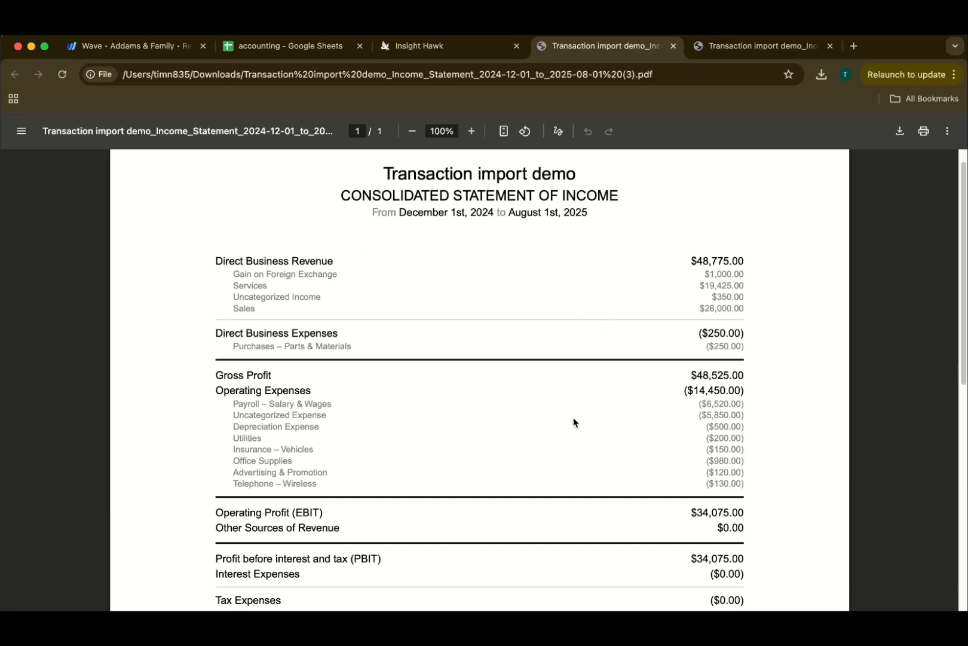
scroll(295, 437, "down", 1)
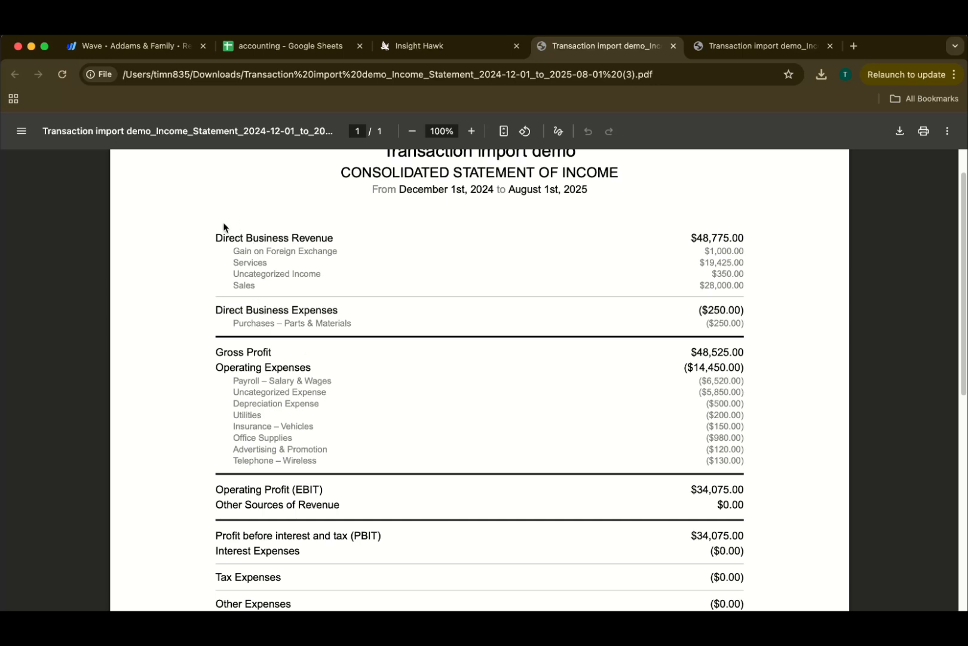
left_click_drag(216, 238, 340, 237)
left_click(644, 226)
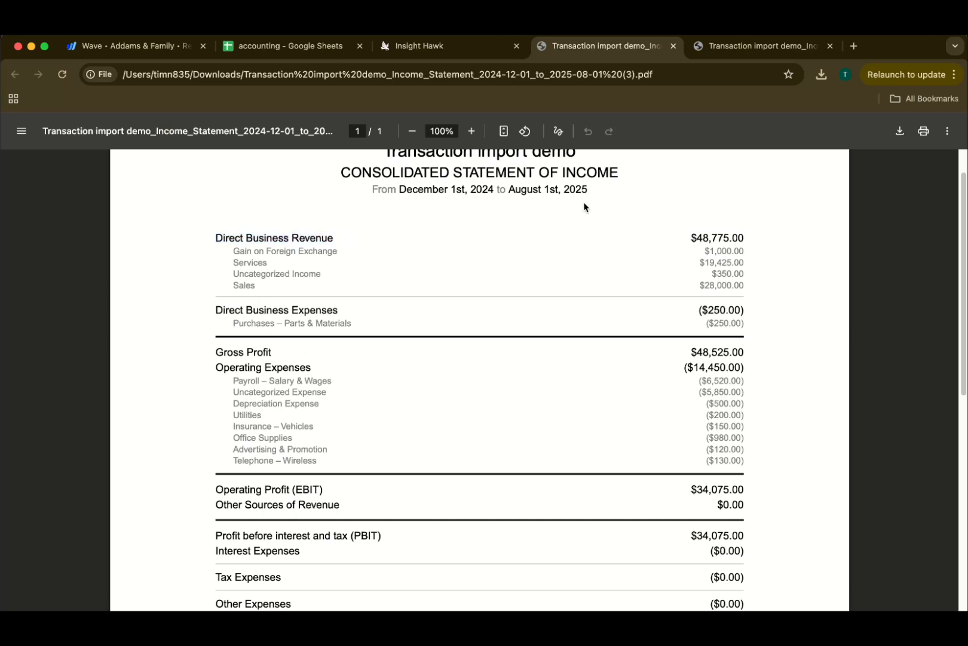